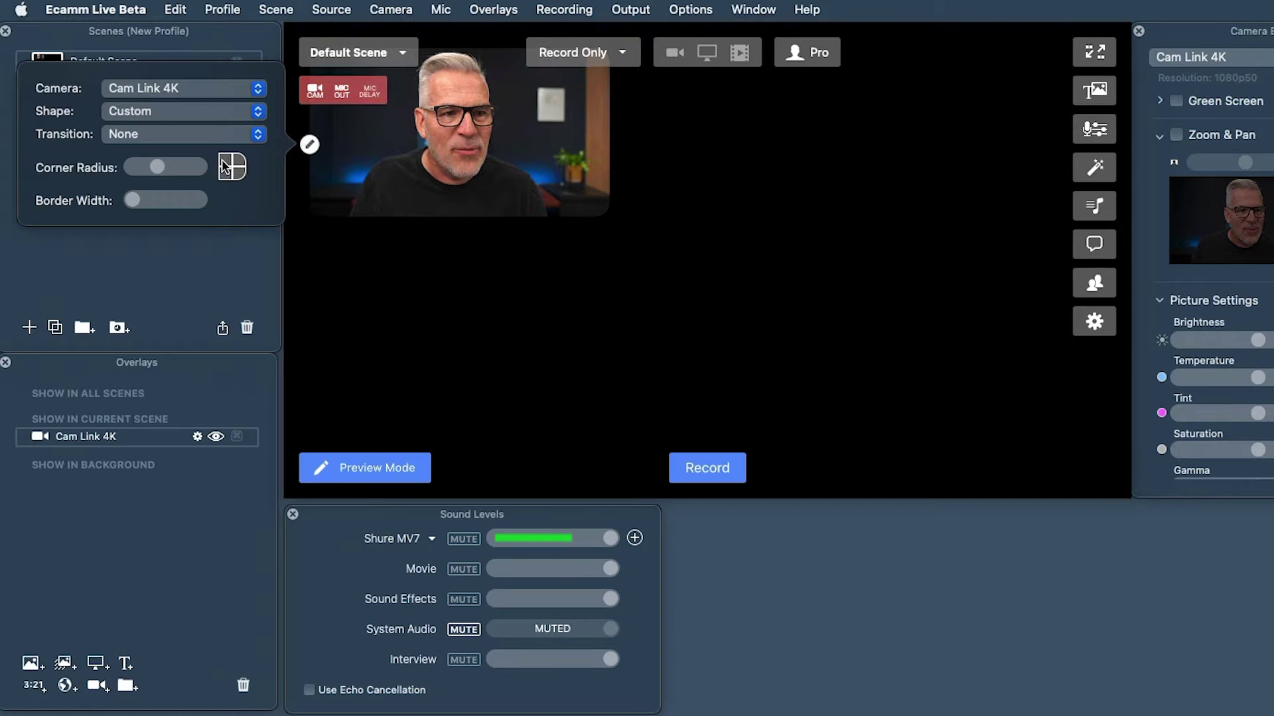
Resize the Cam Link 4K camera overlay into a larger, nearly square frame in the canvas's upper-left corner
{"action": "left_click", "coordinate": [468, 163]}
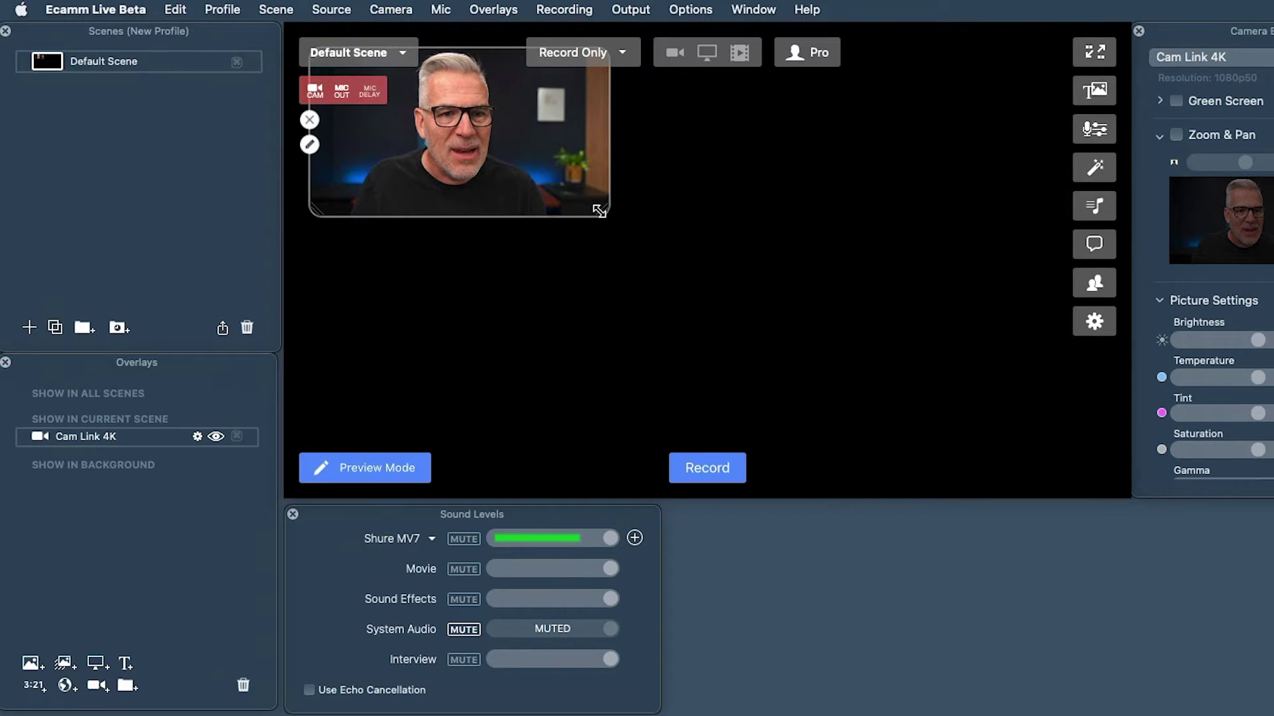
{"action": "left_click_drag", "start_coordinate": [599, 211], "coordinate": [657, 278]}
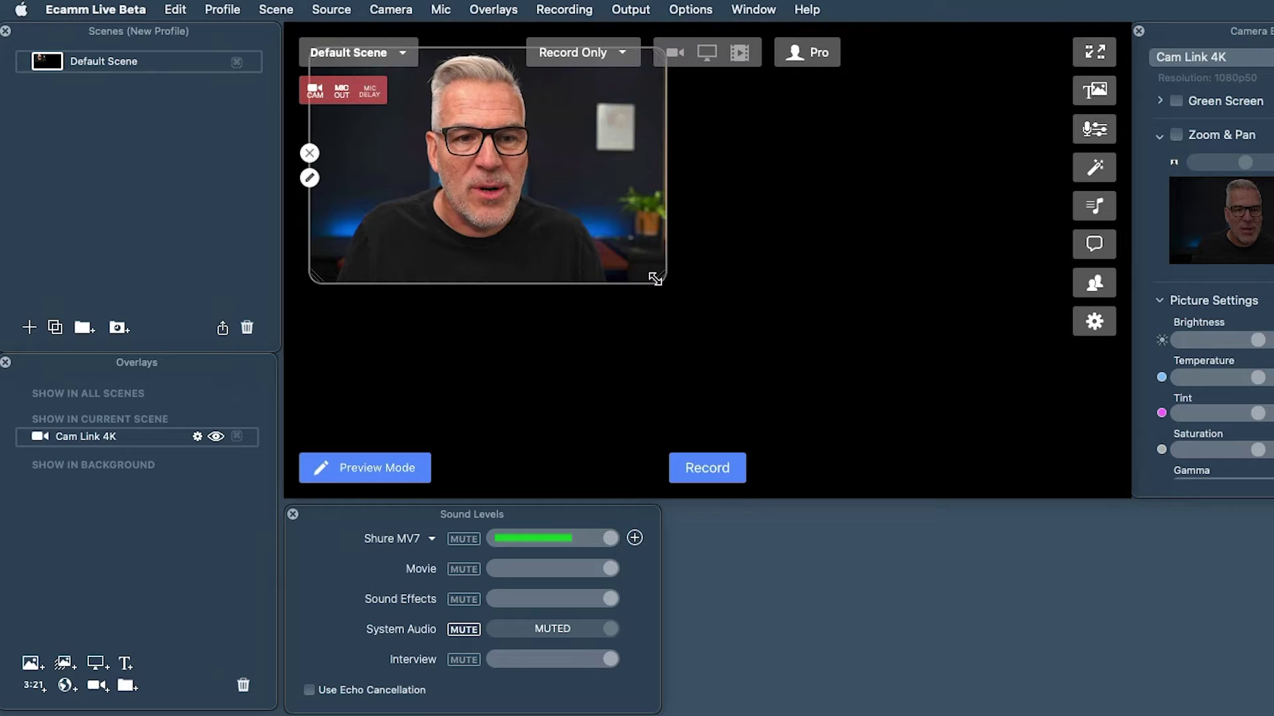
{"action": "left_click_drag", "start_coordinate": [656, 279], "coordinate": [579, 294]}
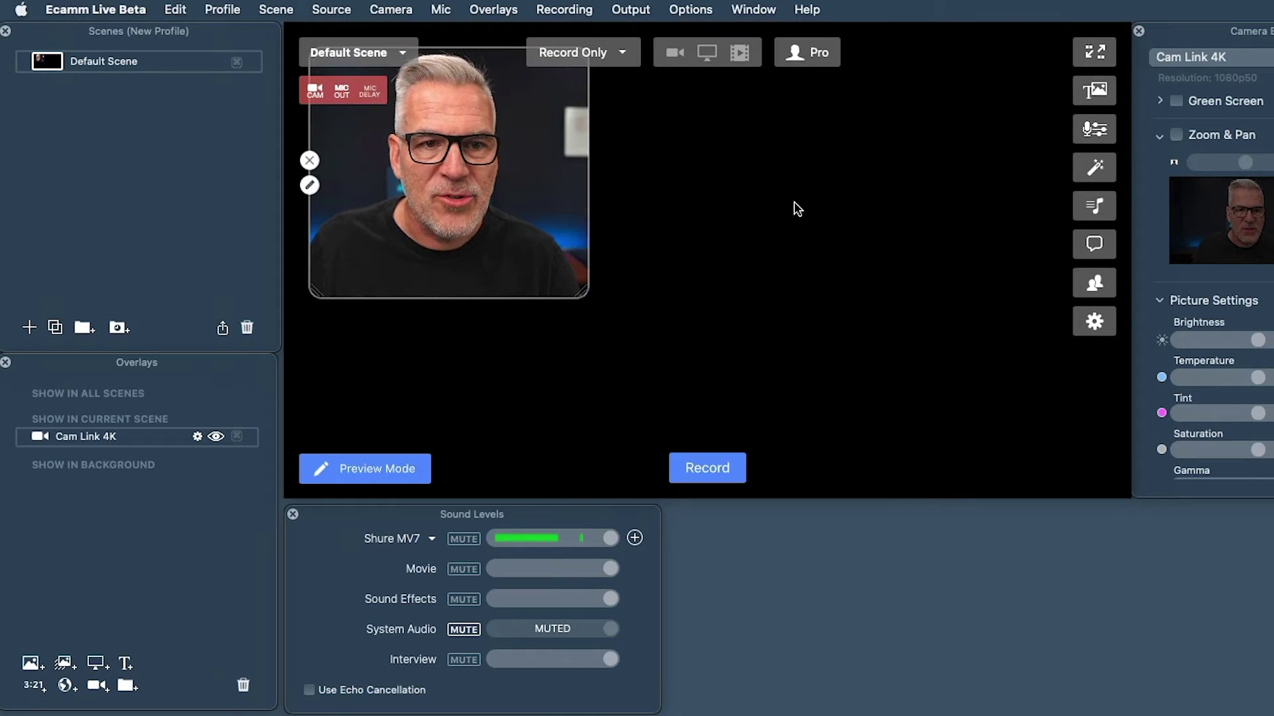
Hide the main window controls and reshape the Cam Link 4K overlay into a narrower, taller portrait frame
{"action": "left_click", "coordinate": [1094, 53]}
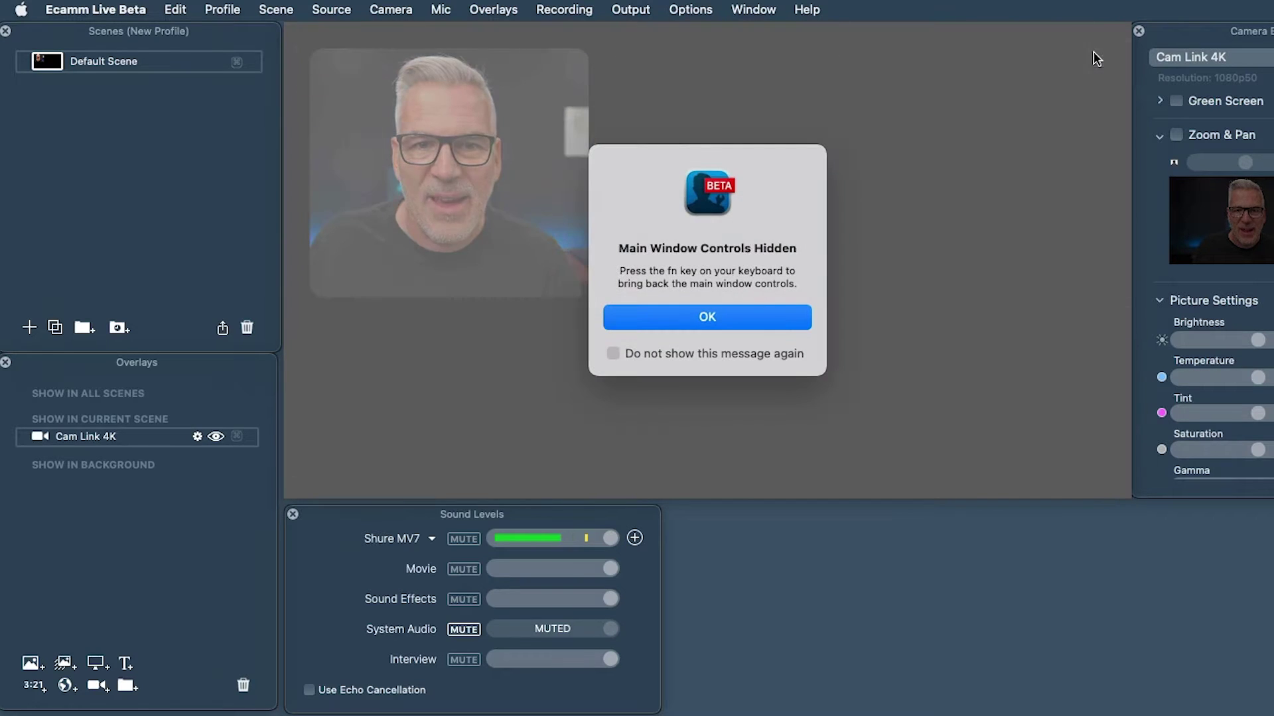
{"action": "left_click", "coordinate": [708, 317]}
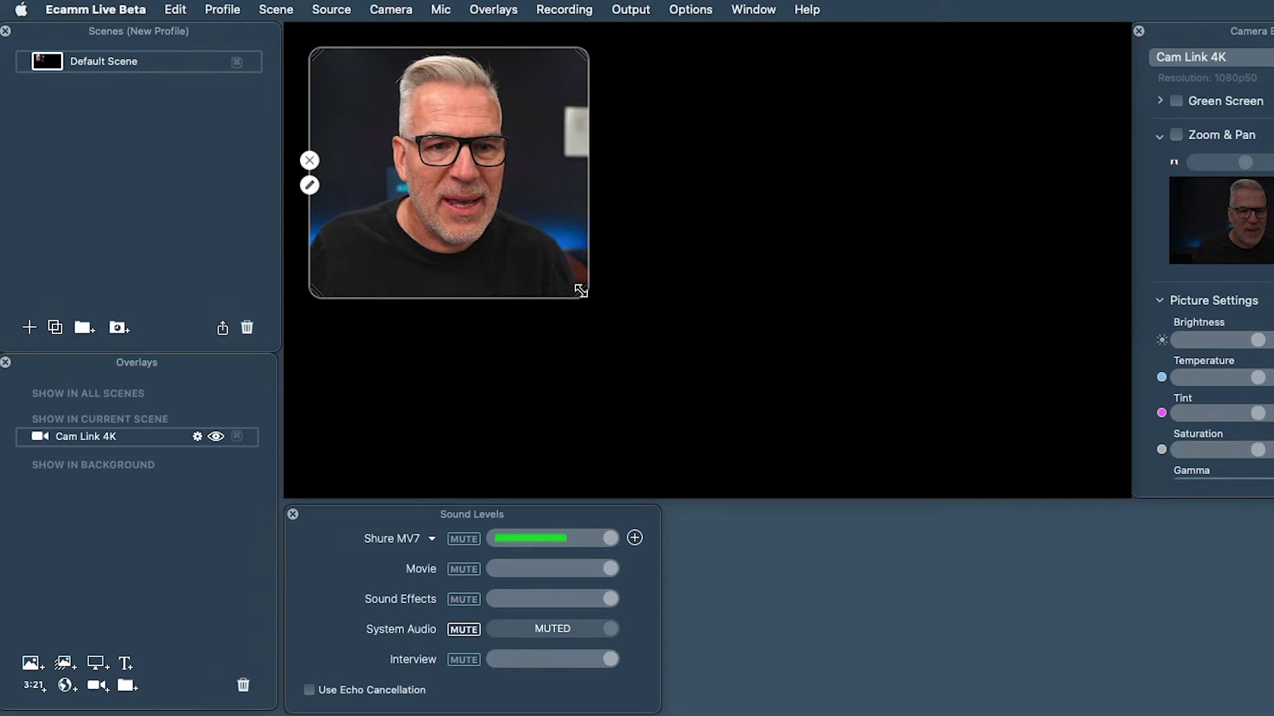
{"action": "left_click_drag", "start_coordinate": [580, 291], "coordinate": [528, 312]}
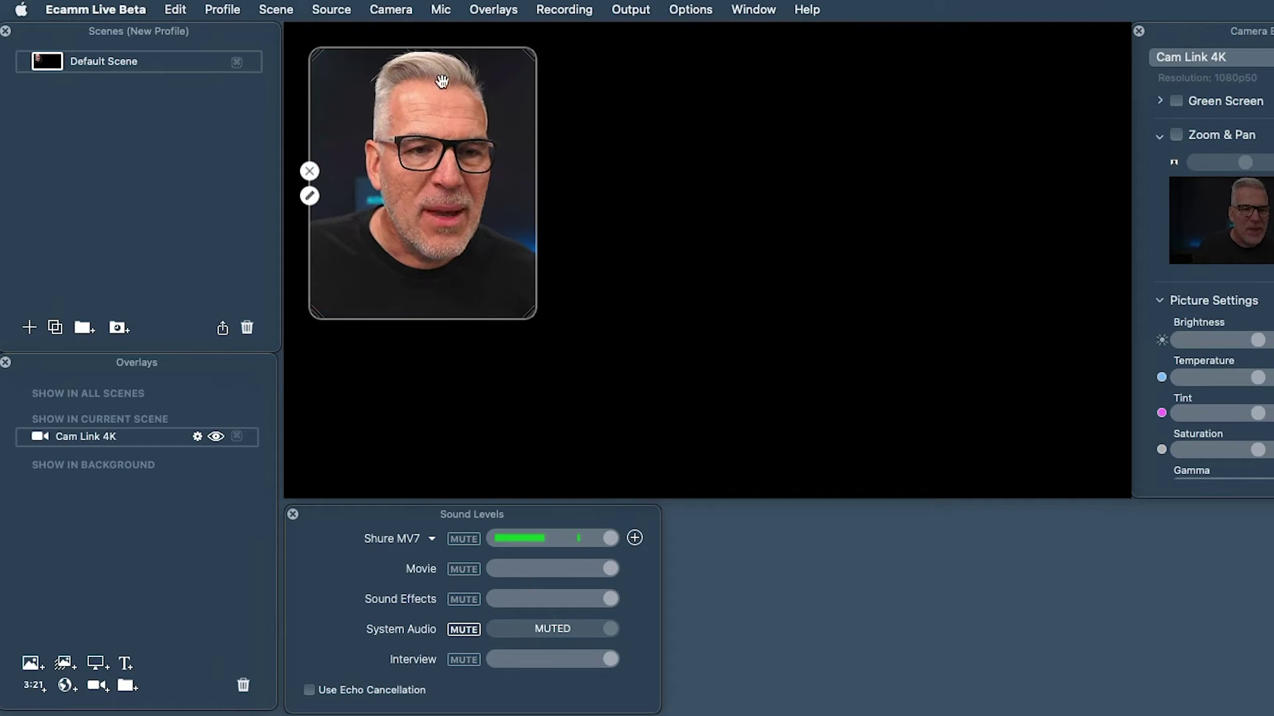
{"action": "left_click_drag", "start_coordinate": [538, 307], "coordinate": [528, 349]}
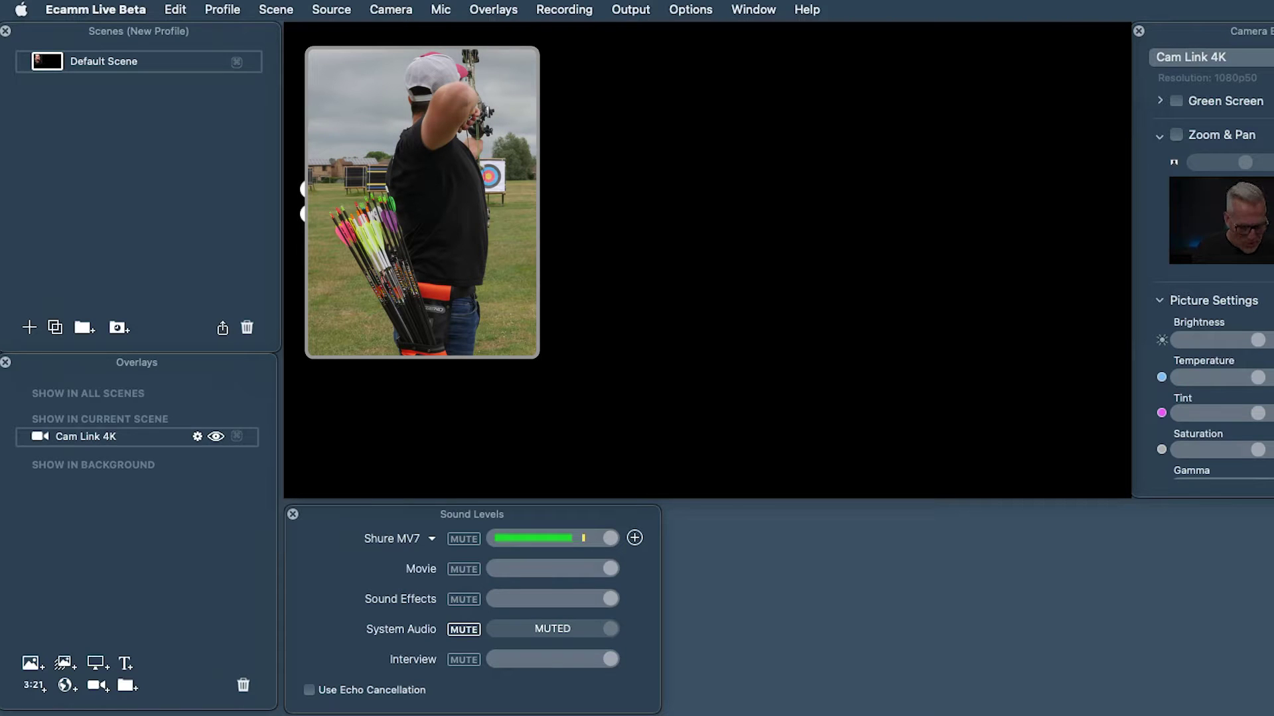
Duplicate the portrait Cam Link 4K overlay and assign Guest 1 as the copy's camera
{"action": "key", "text": "super+d"}
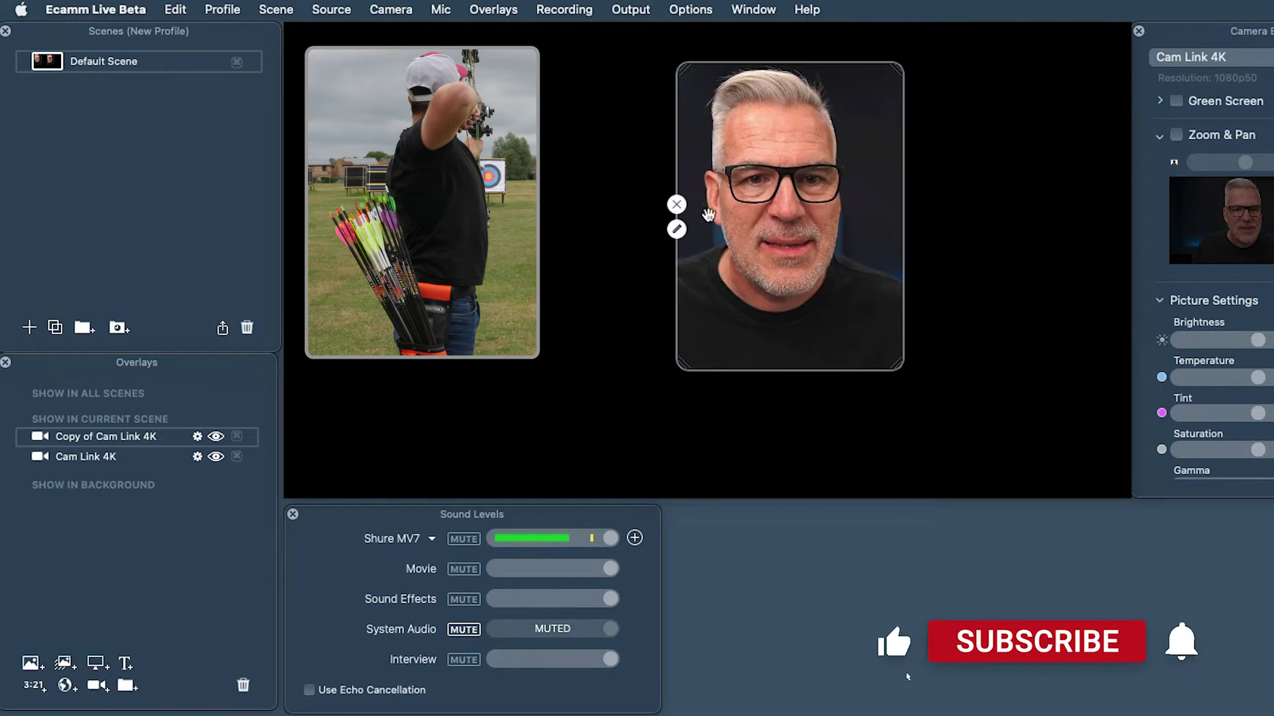
{"action": "left_click", "coordinate": [676, 230]}
{"action": "left_click", "coordinate": [570, 177]}
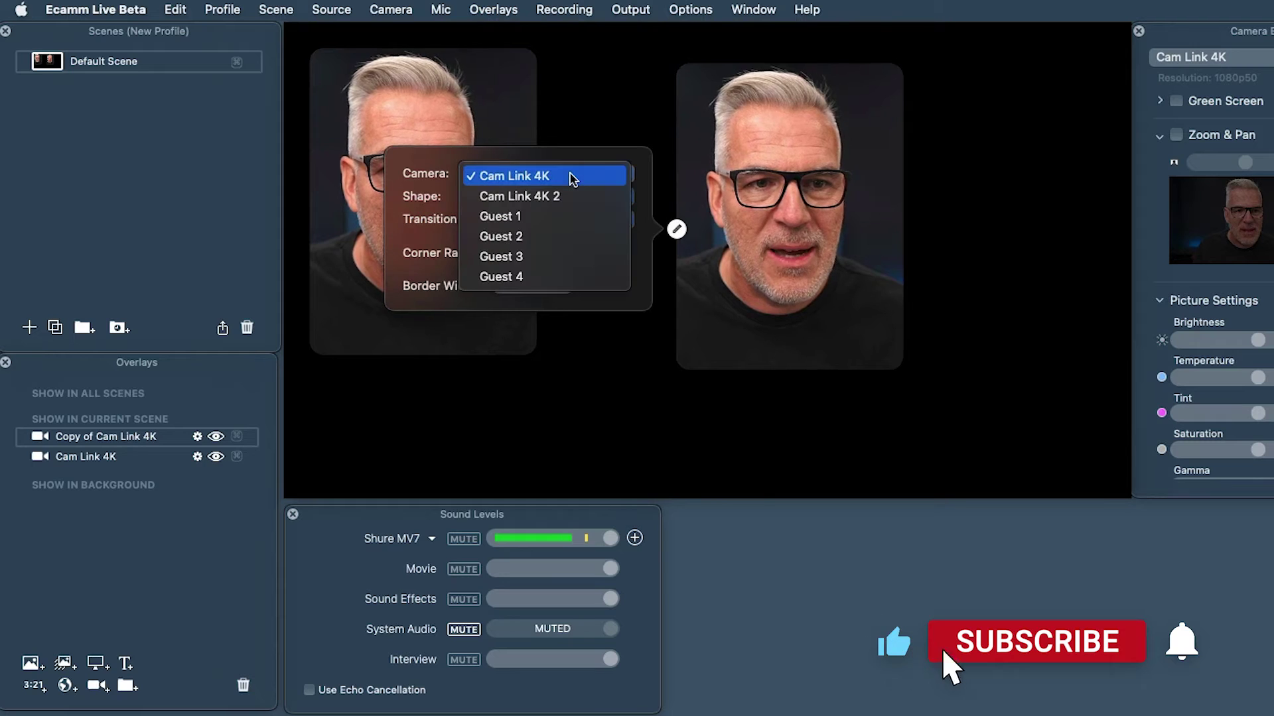
{"action": "left_click", "coordinate": [569, 217]}
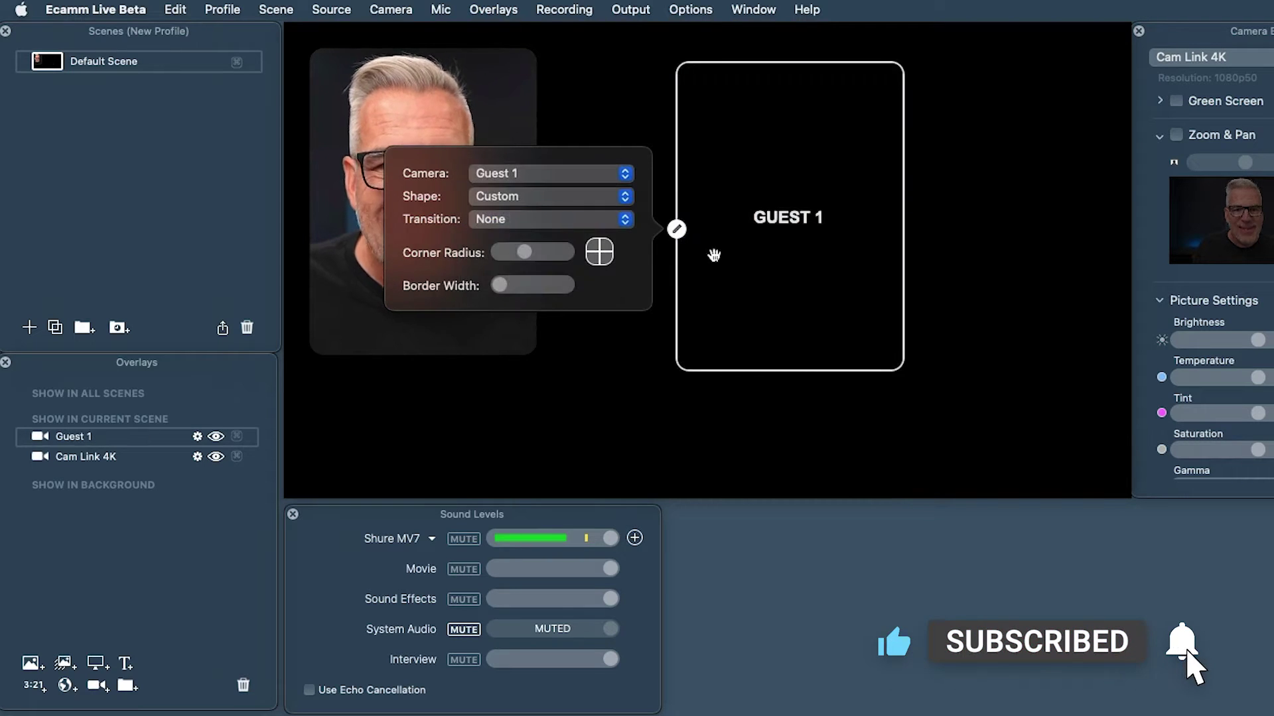
Place the Guest 1 overlay in the canvas's upper-right corner and give it an enlarged Circle shape
{"action": "left_click_drag", "start_coordinate": [897, 363], "coordinate": [901, 293]}
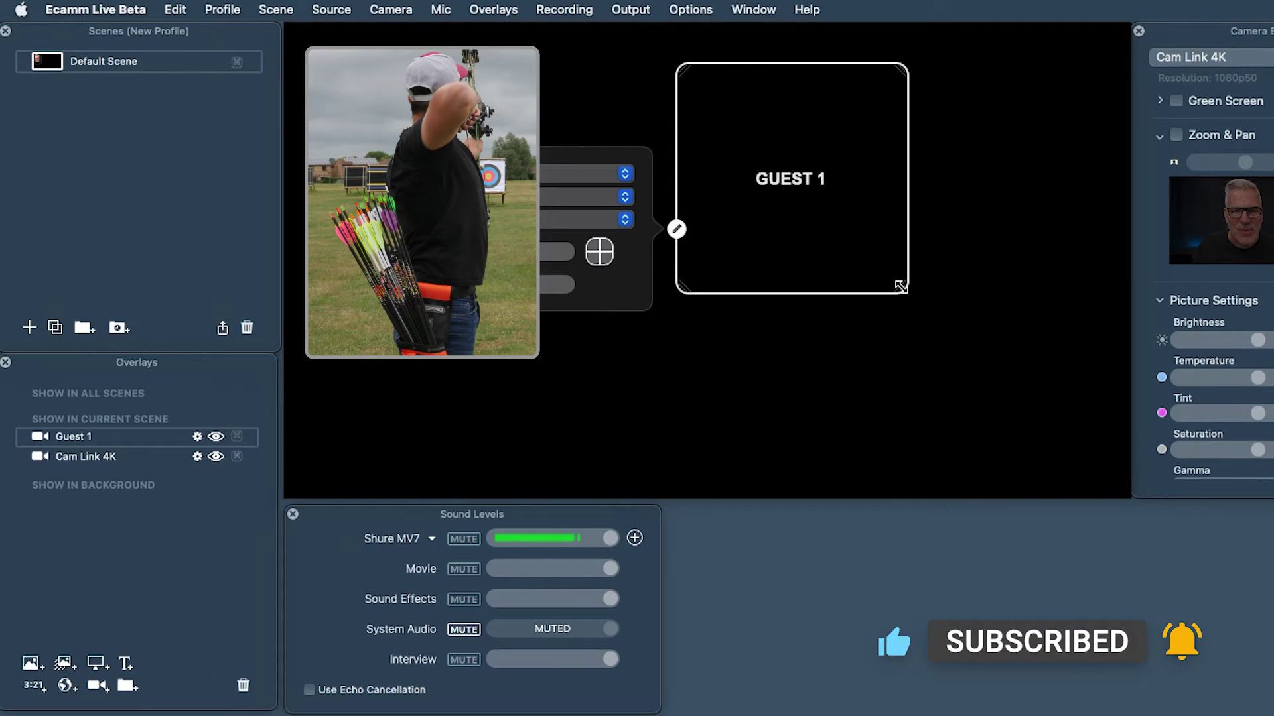
{"action": "left_click_drag", "start_coordinate": [733, 219], "coordinate": [1011, 207]}
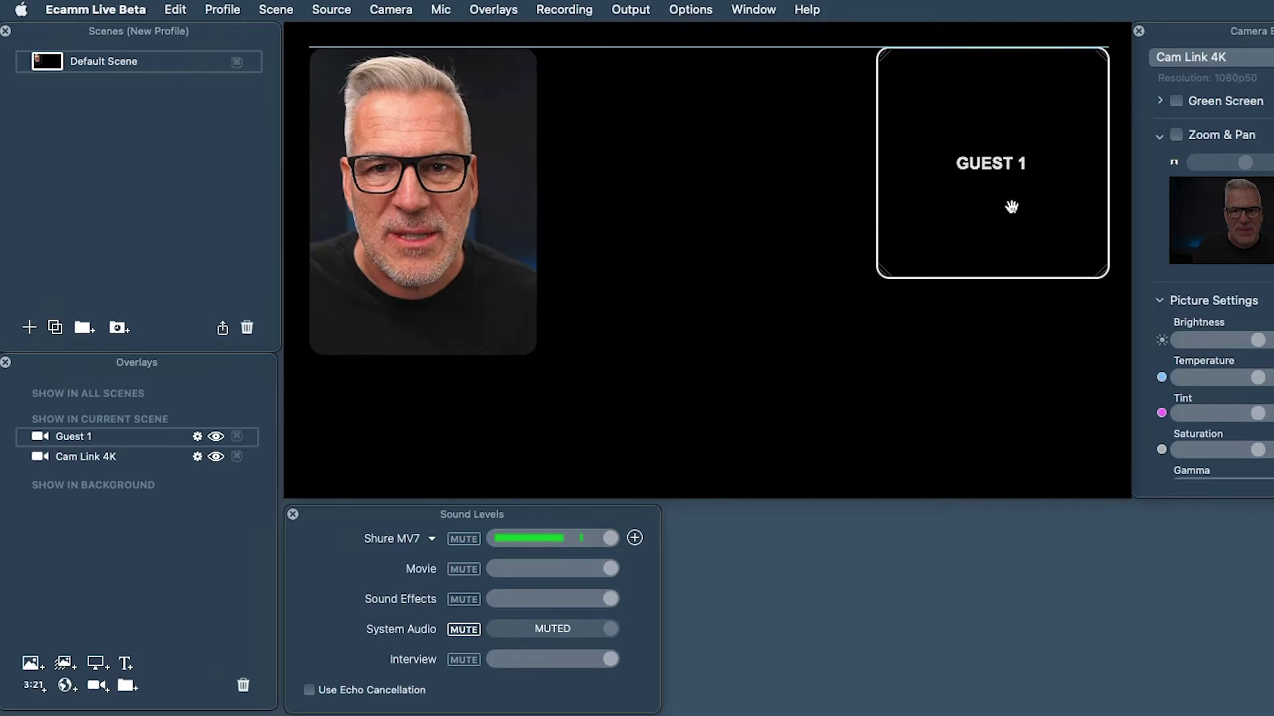
{"action": "left_click", "coordinate": [877, 175]}
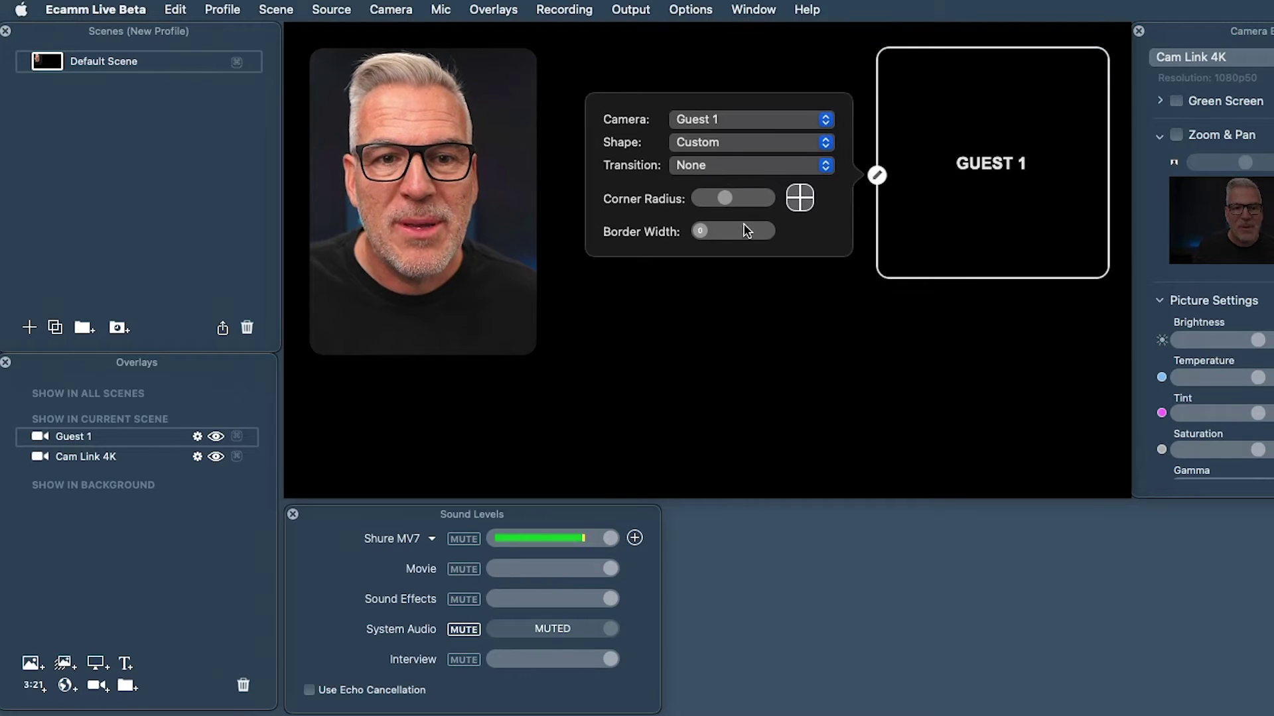
{"action": "left_click", "coordinate": [702, 142]}
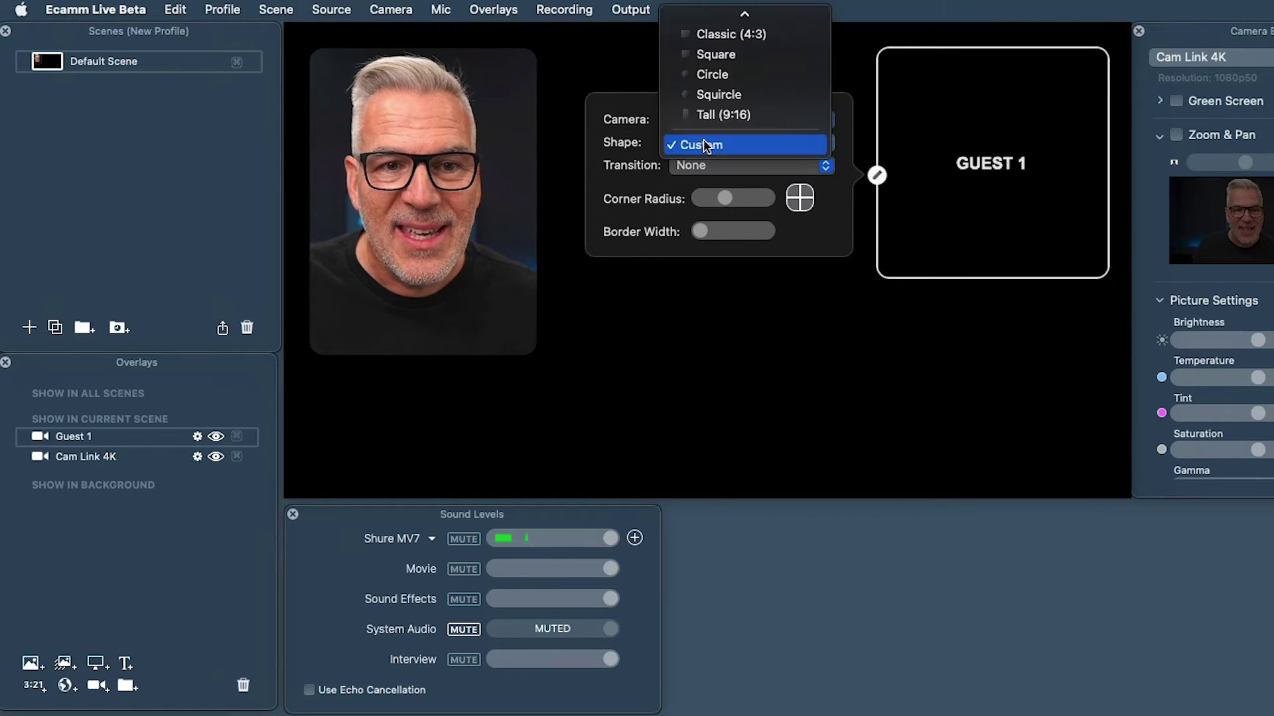
{"action": "left_click", "coordinate": [698, 93]}
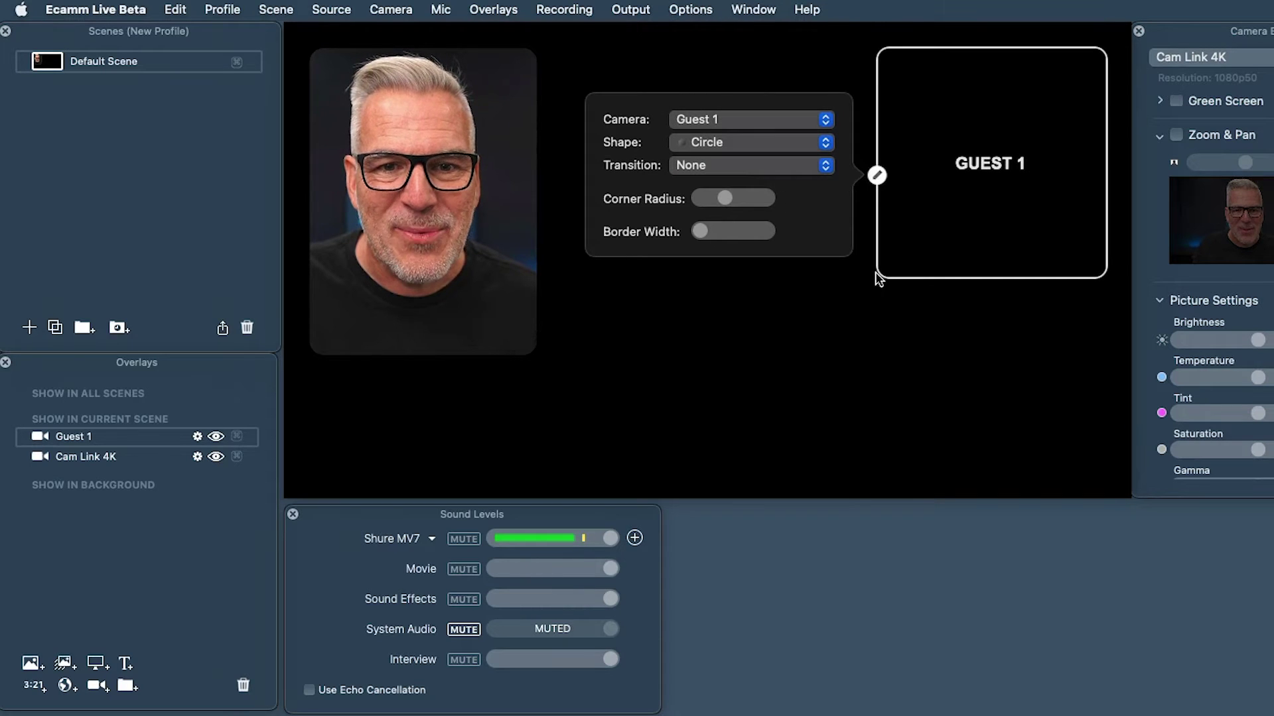
{"action": "left_click_drag", "start_coordinate": [877, 244], "coordinate": [766, 338]}
Switch the Guest 1 overlay's camera to Cam Link 4K and set its shape to Square
{"action": "left_click", "coordinate": [765, 231]}
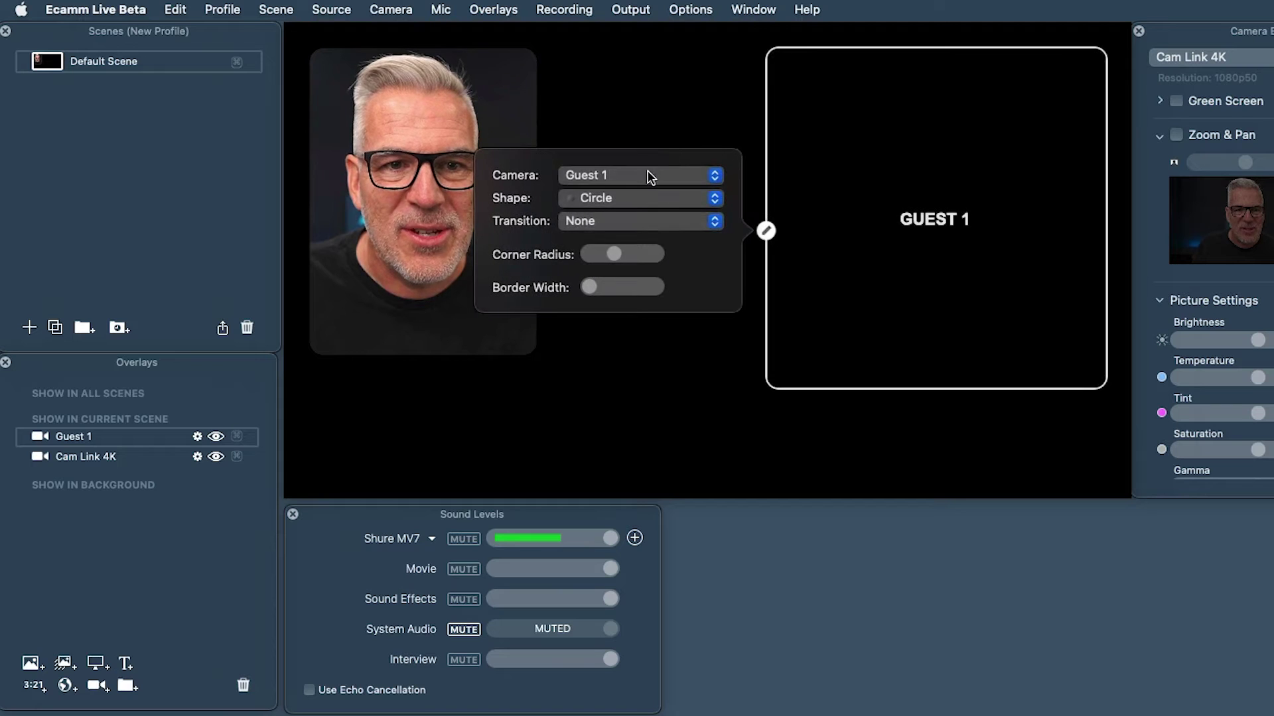
{"action": "left_click", "coordinate": [648, 175]}
{"action": "left_click", "coordinate": [649, 137]}
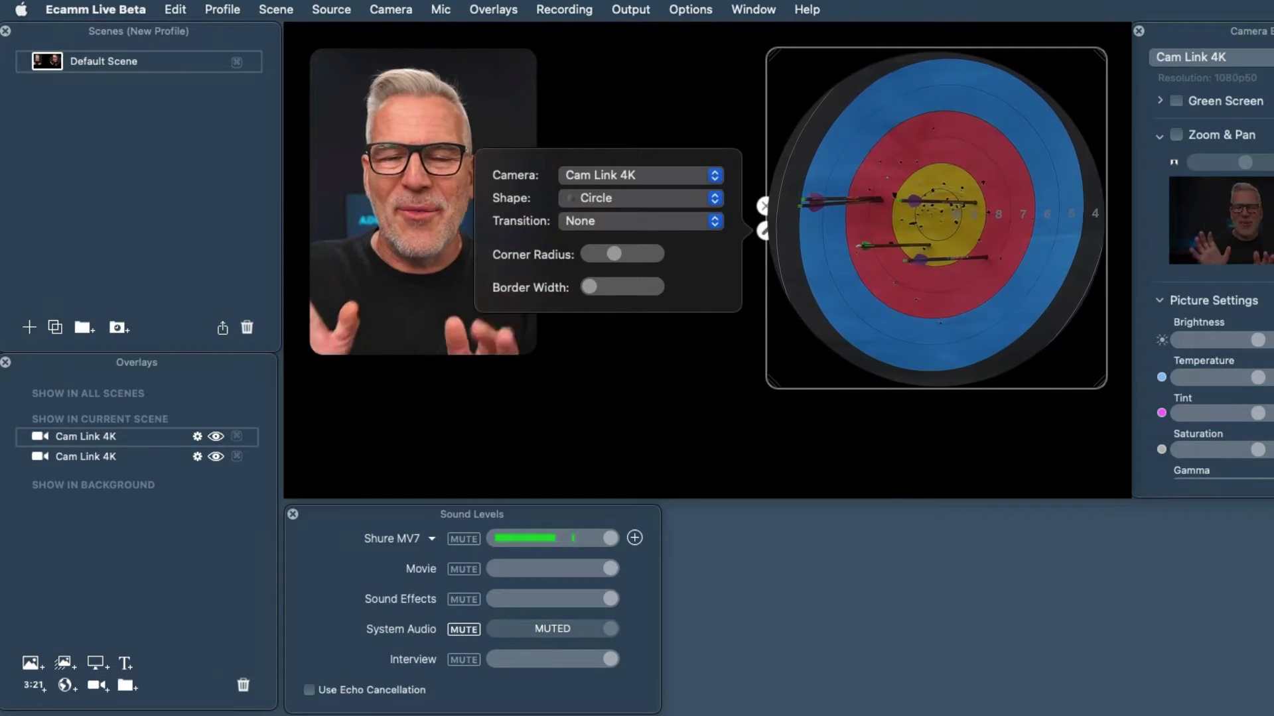
{"action": "left_click", "coordinate": [626, 195]}
{"action": "left_click", "coordinate": [623, 180]}
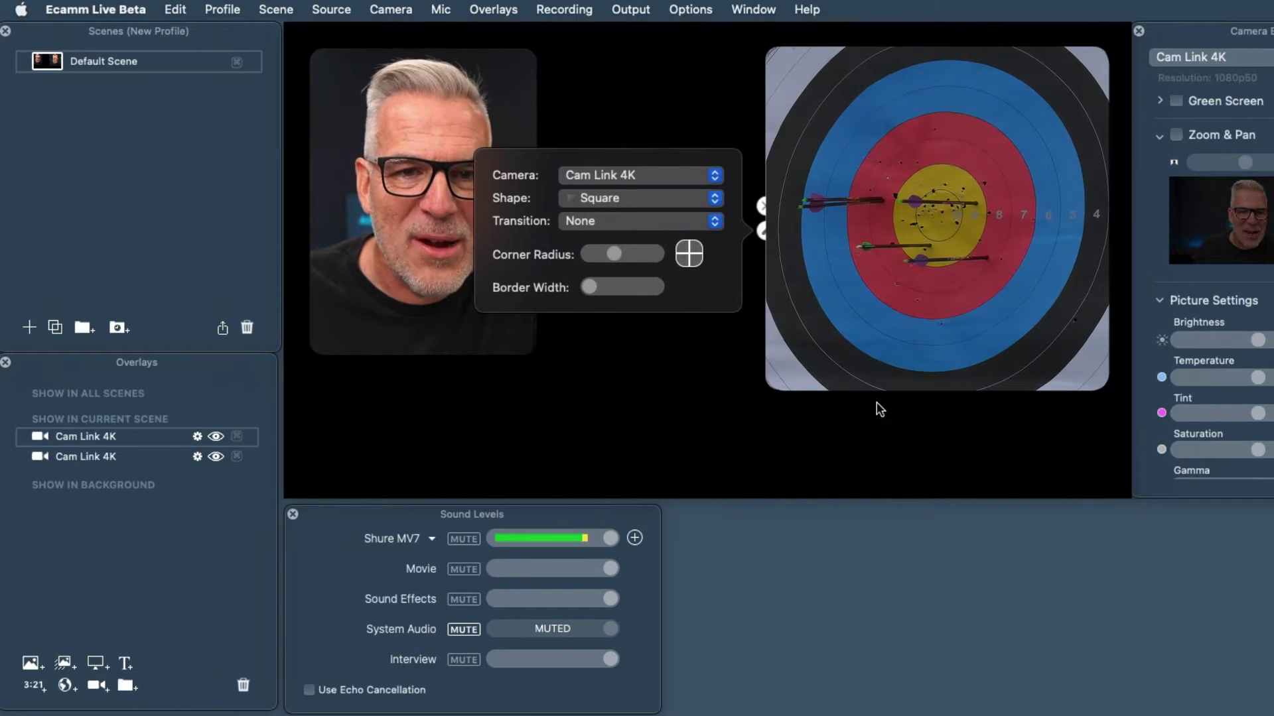
Set the square overlay to the Custom shape with Cam Link 4K 2 as its camera, and resize it into a wider rectangle
{"action": "left_click", "coordinate": [649, 201]}
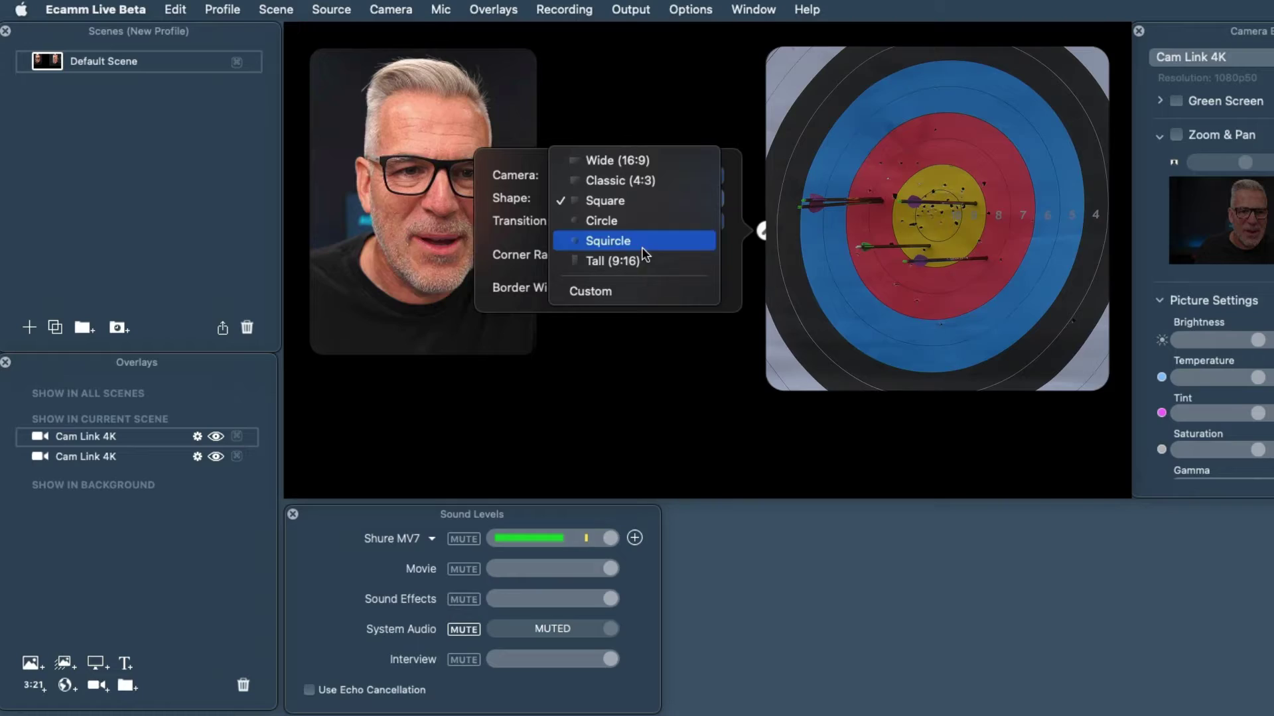
{"action": "left_click", "coordinate": [639, 287]}
{"action": "left_click_drag", "start_coordinate": [768, 384], "coordinate": [753, 351]}
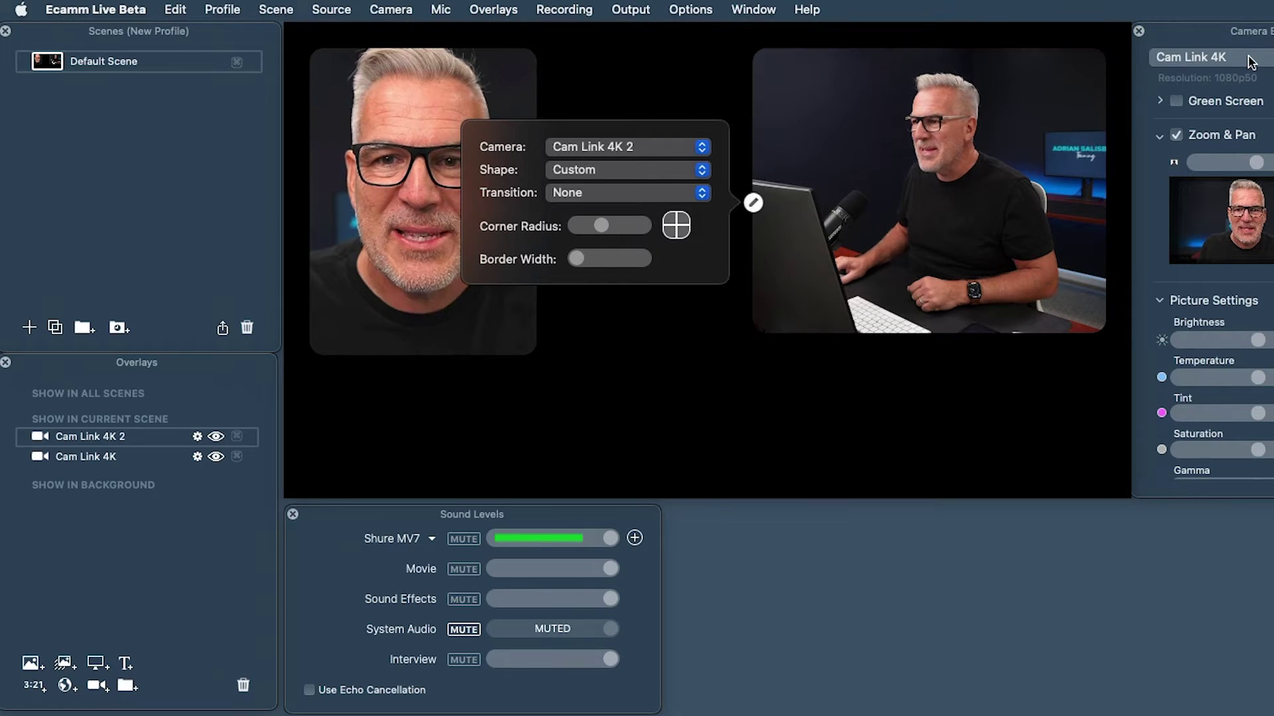
Turn on Zoom & Pan for Cam Link 4K 2 and zoom in closer on the presenter
{"action": "left_click", "coordinate": [1228, 53]}
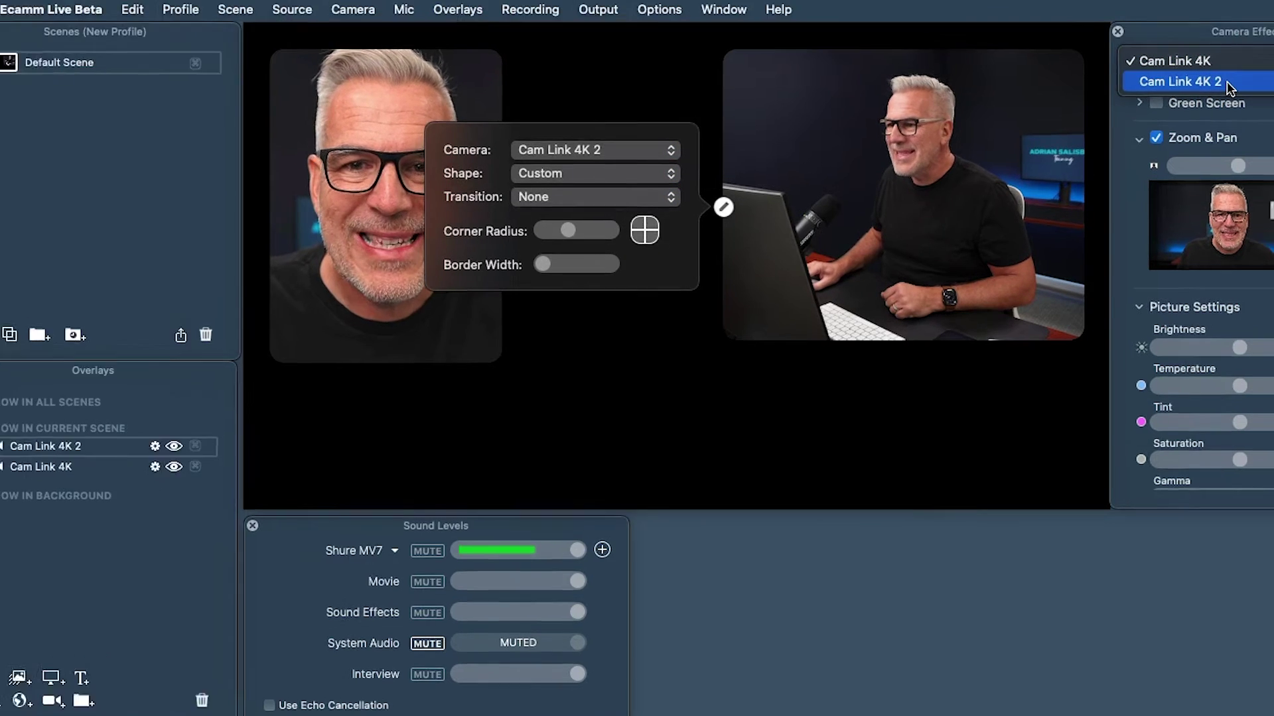
{"action": "left_click", "coordinate": [1228, 80]}
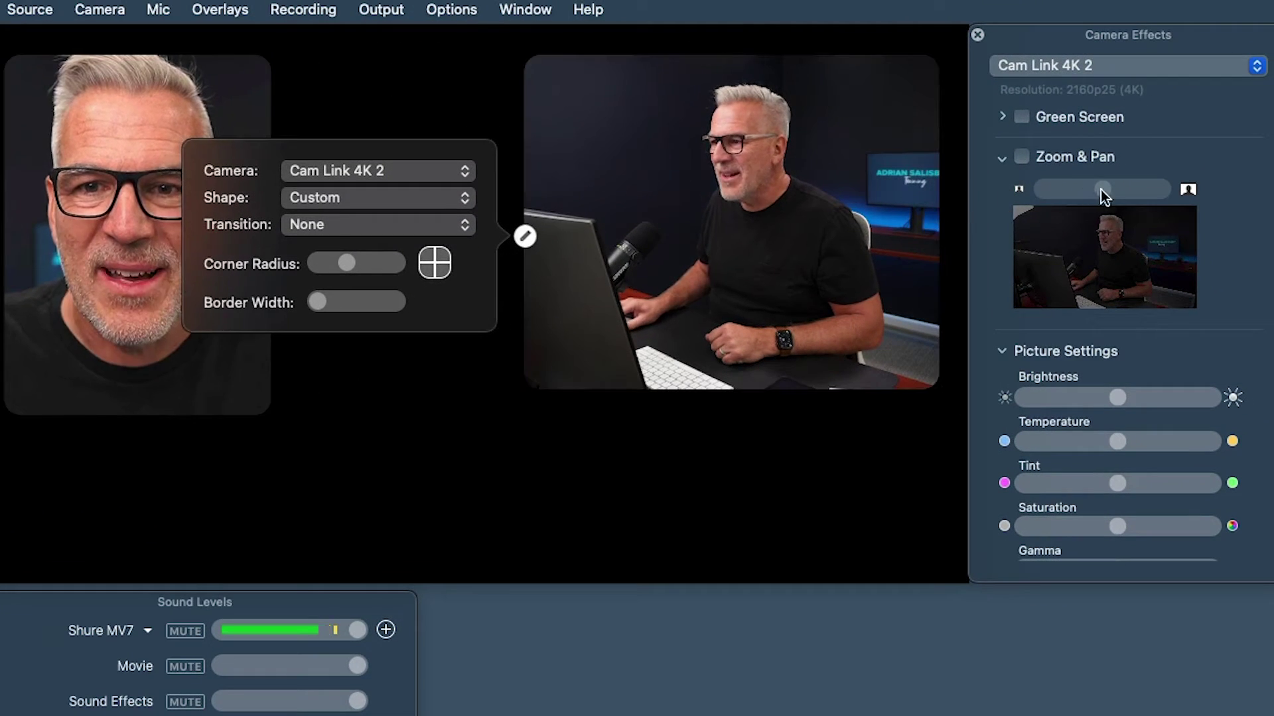
{"action": "left_click_drag", "start_coordinate": [1101, 190], "coordinate": [1149, 190]}
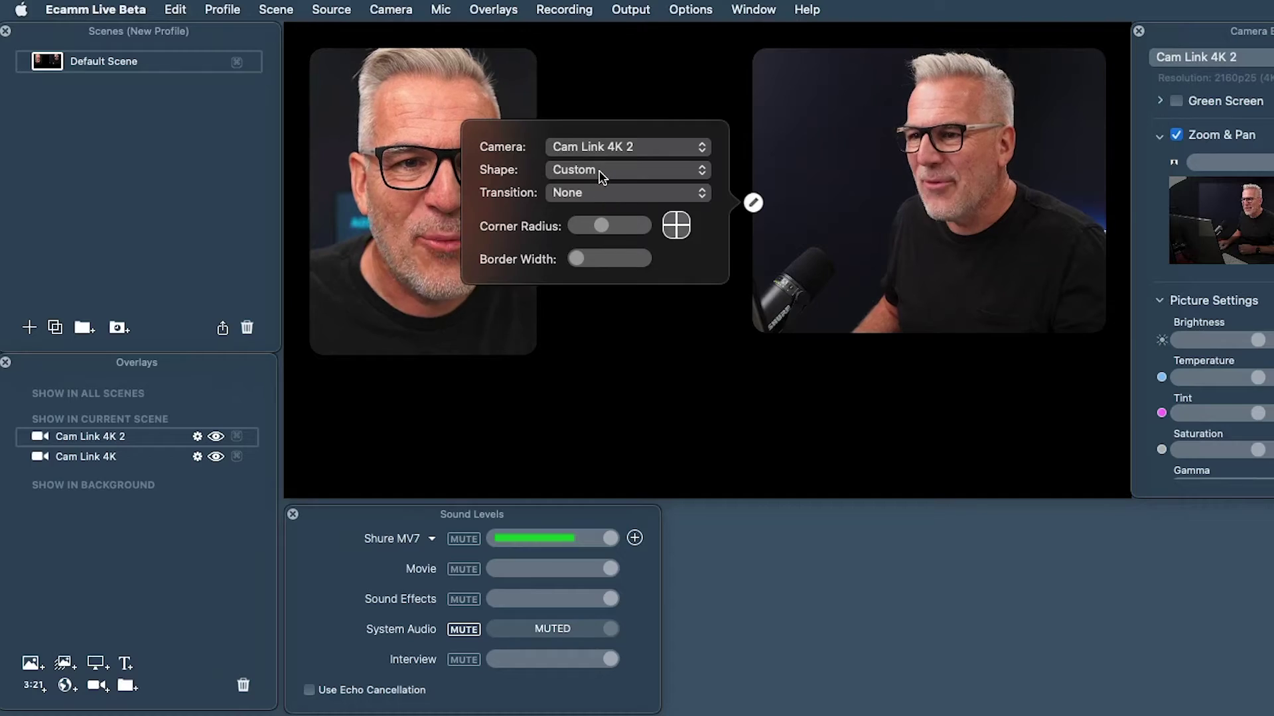
Try the Circle shape on the Cam Link 4K 2 overlay and return it to Custom
{"action": "left_click", "coordinate": [601, 176]}
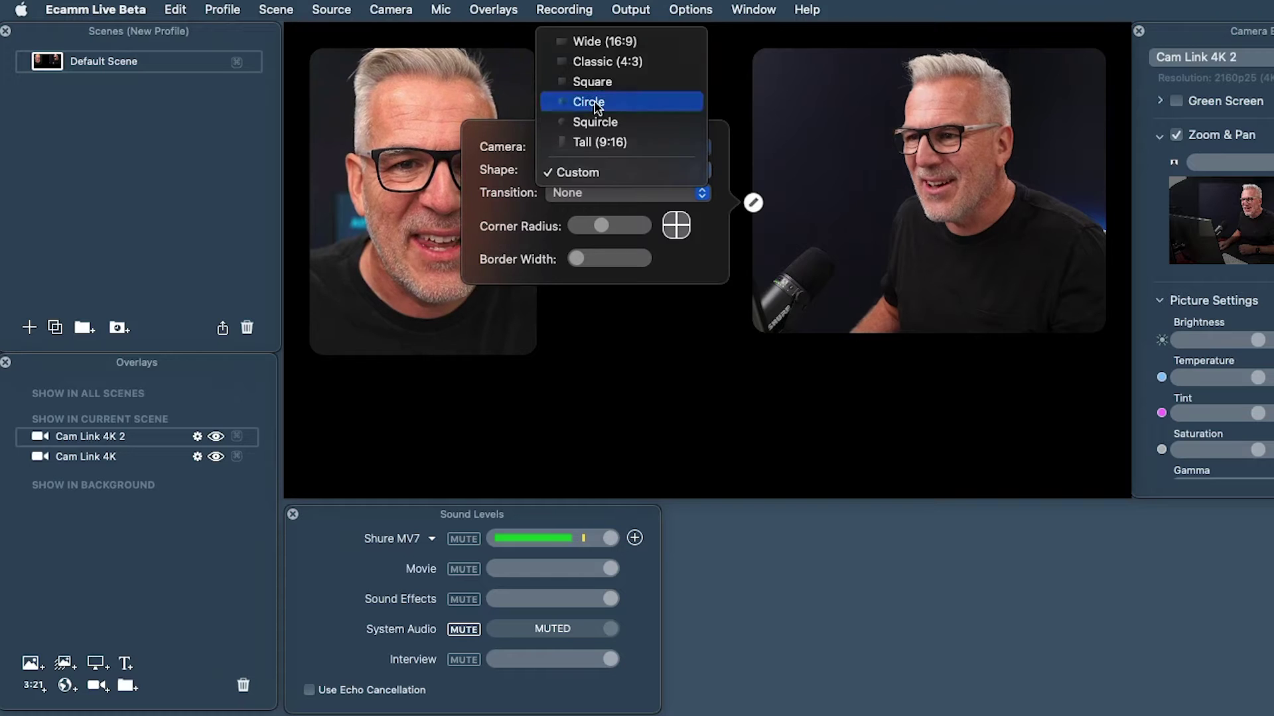
{"action": "left_click", "coordinate": [589, 103]}
{"action": "left_click", "coordinate": [591, 171]}
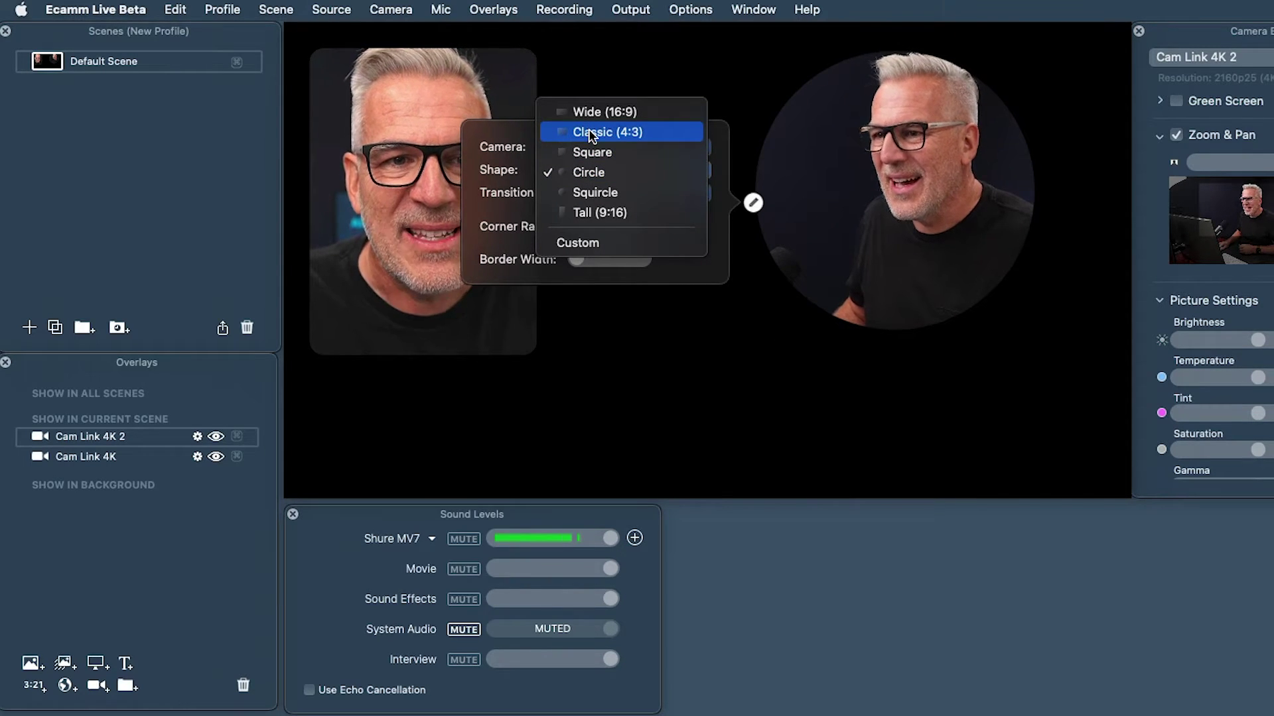
{"action": "left_click", "coordinate": [587, 243]}
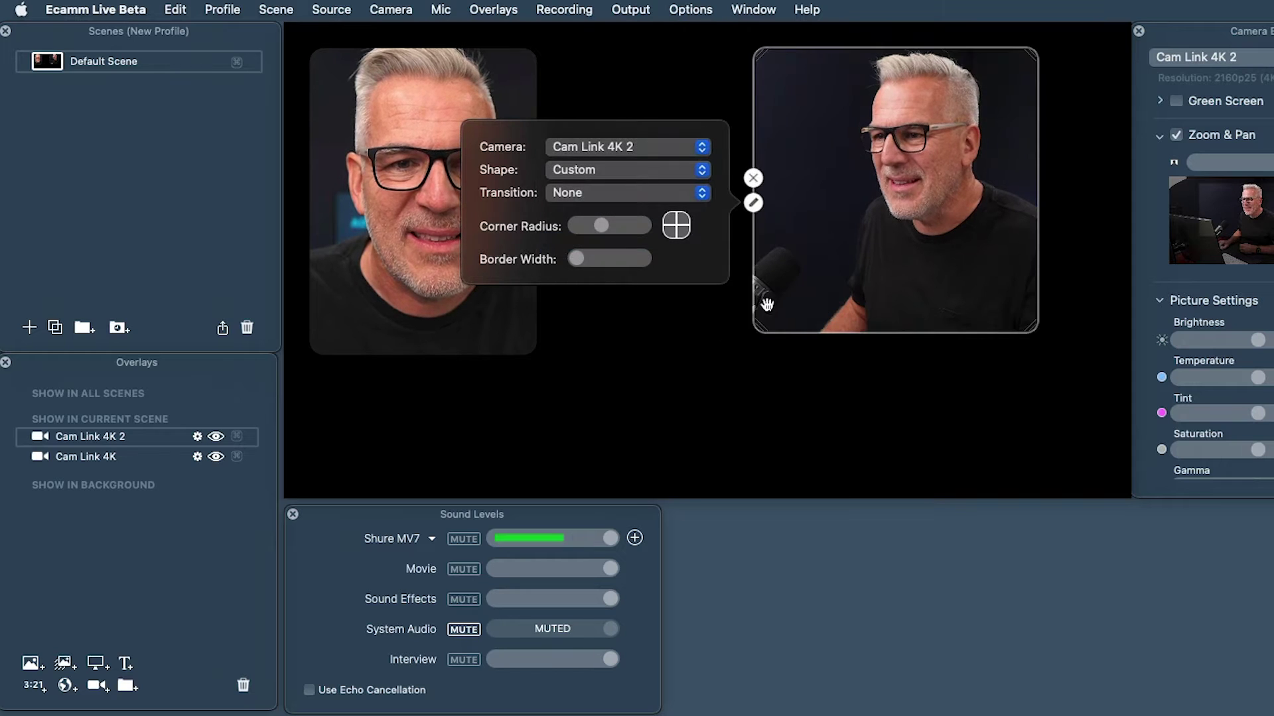
Enlarge the Cam Link 4K 2 overlay to nearly the full canvas height and align it along the canvas's right side
{"action": "left_click_drag", "start_coordinate": [756, 323], "coordinate": [617, 442]}
{"action": "left_click_drag", "start_coordinate": [935, 301], "coordinate": [1009, 289]}
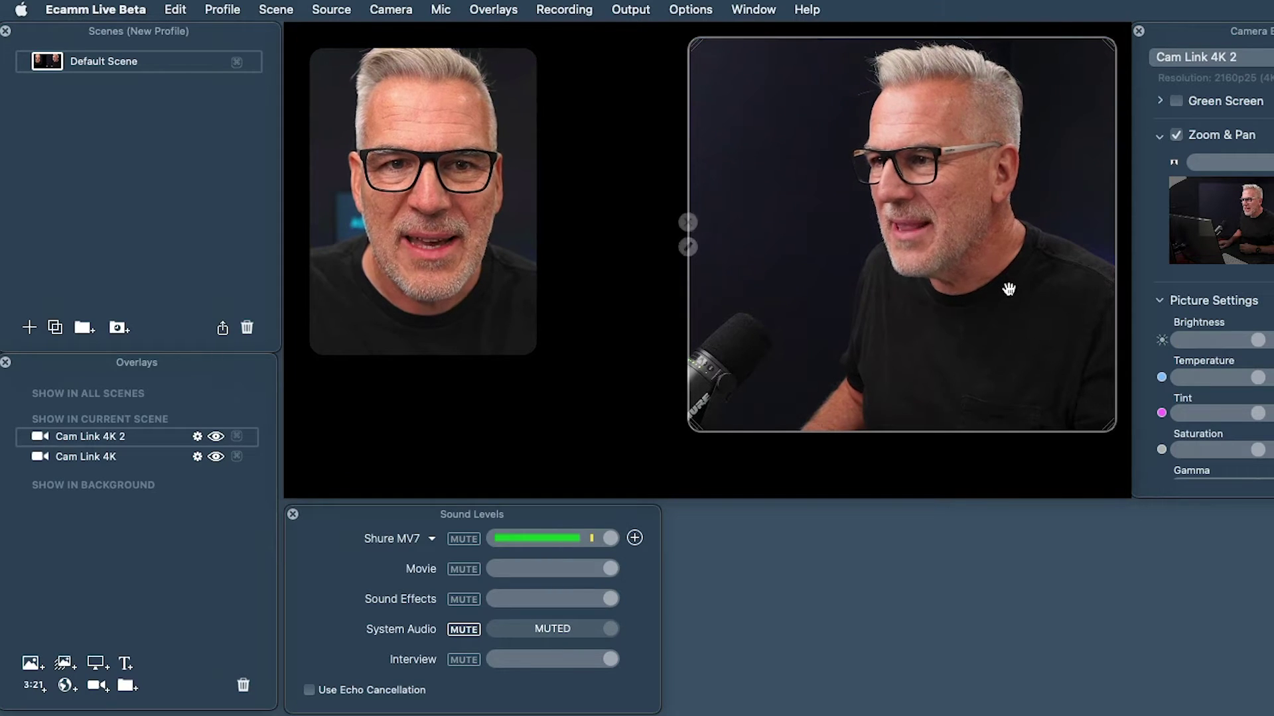
{"action": "left_click_drag", "start_coordinate": [696, 430], "coordinate": [646, 483]}
Shorten the Cam Link 4K overlay to a nearly square frame and stack a duplicate beneath it along the canvas's left side
{"action": "mouse_move", "coordinate": [469, 283]}
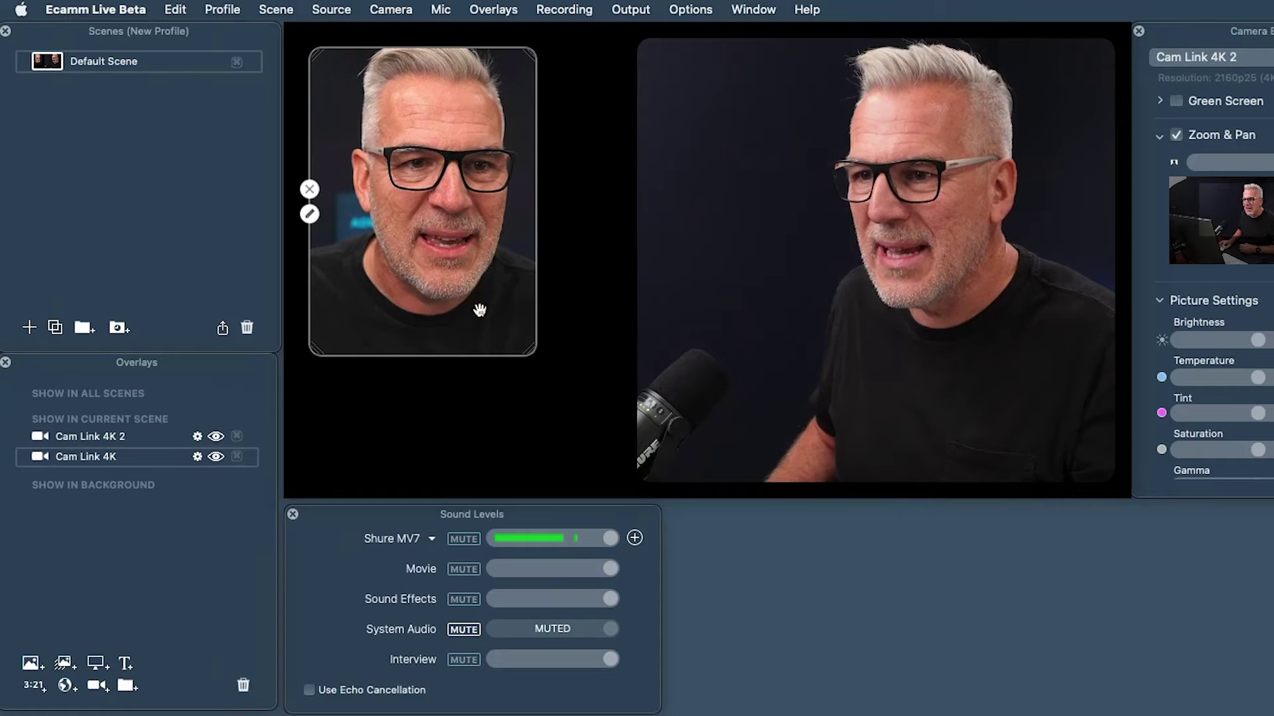
{"action": "left_click_drag", "start_coordinate": [528, 352], "coordinate": [525, 259]}
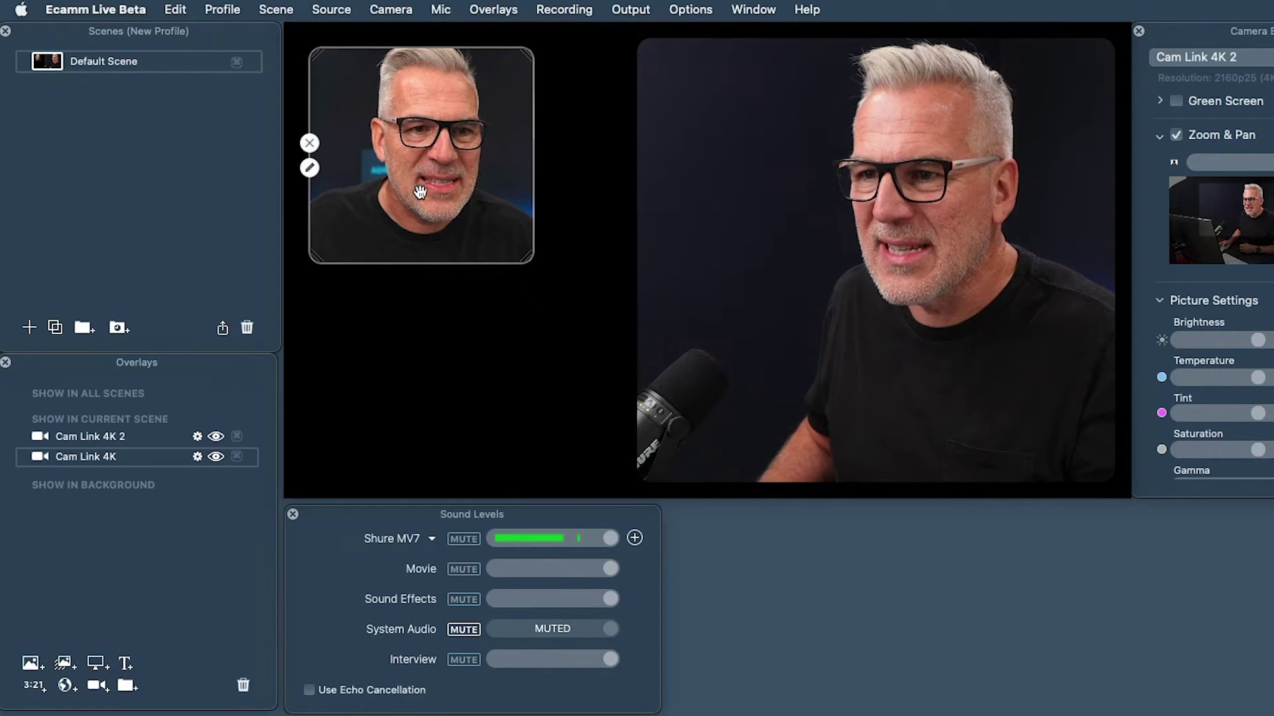
{"action": "left_click_drag", "start_coordinate": [420, 192], "coordinate": [410, 410]}
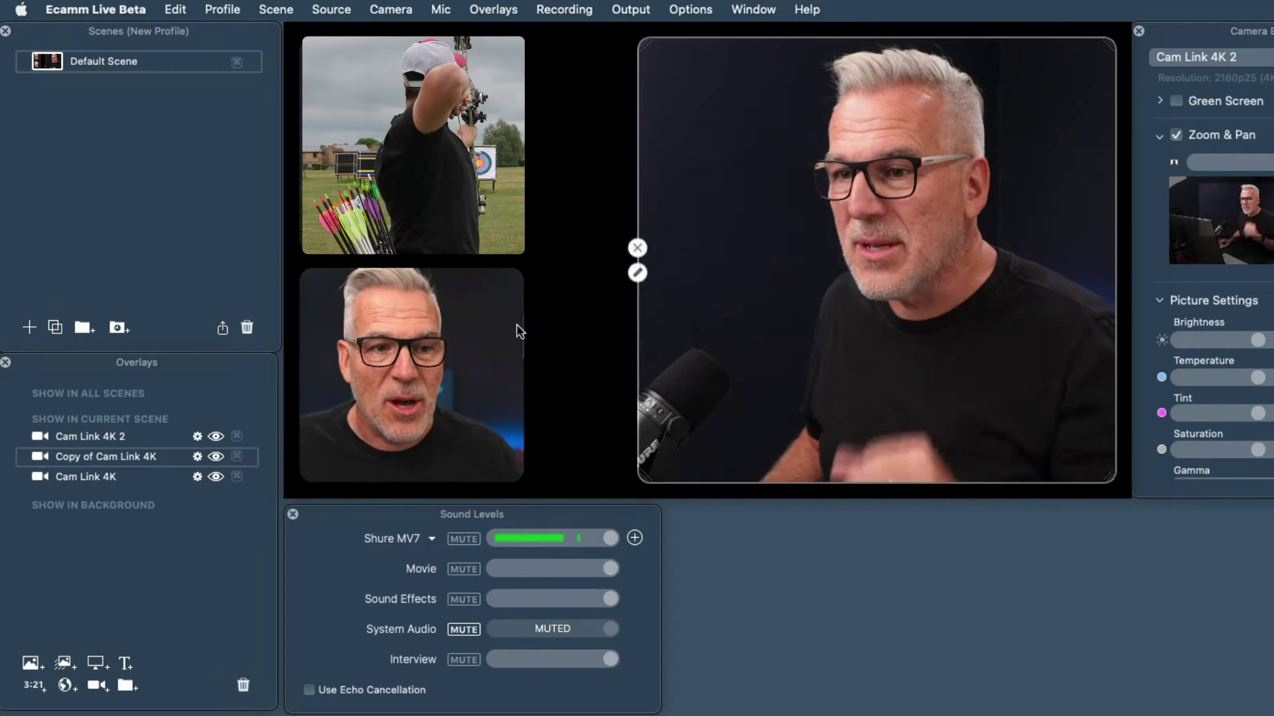
Reshape the Cam Link 4K 2 overlay into a wider, shorter frame beside the two stacked cameras, leaving space above it
{"action": "scroll", "coordinate": [1214, 265], "scroll_direction": "down", "scroll_amount": 5}
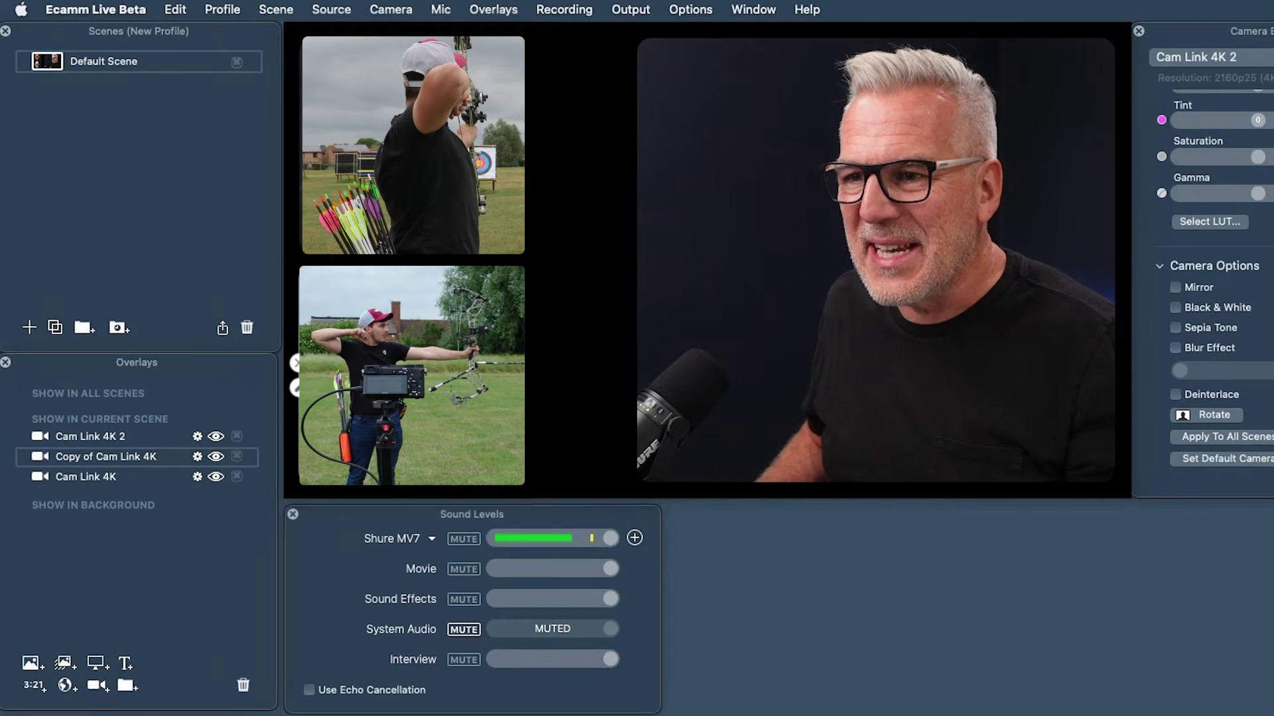
{"action": "mouse_move", "coordinate": [623, 394]}
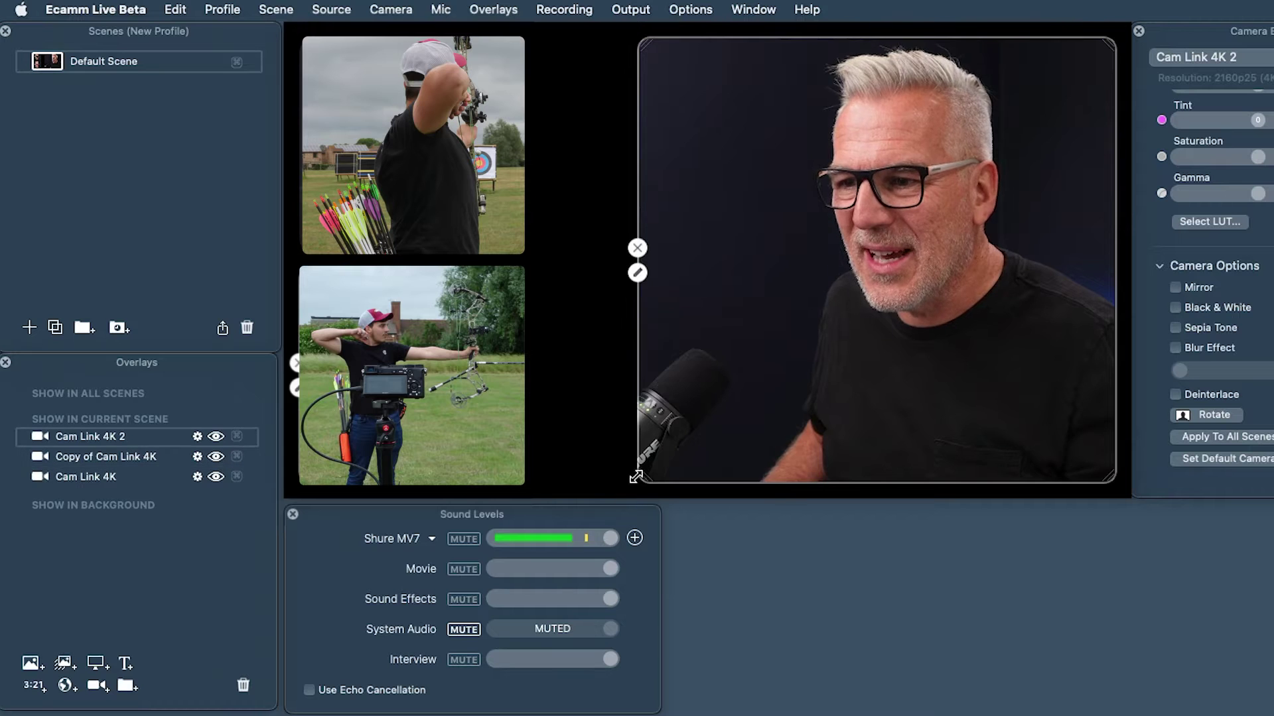
{"action": "left_click_drag", "start_coordinate": [635, 477], "coordinate": [543, 474]}
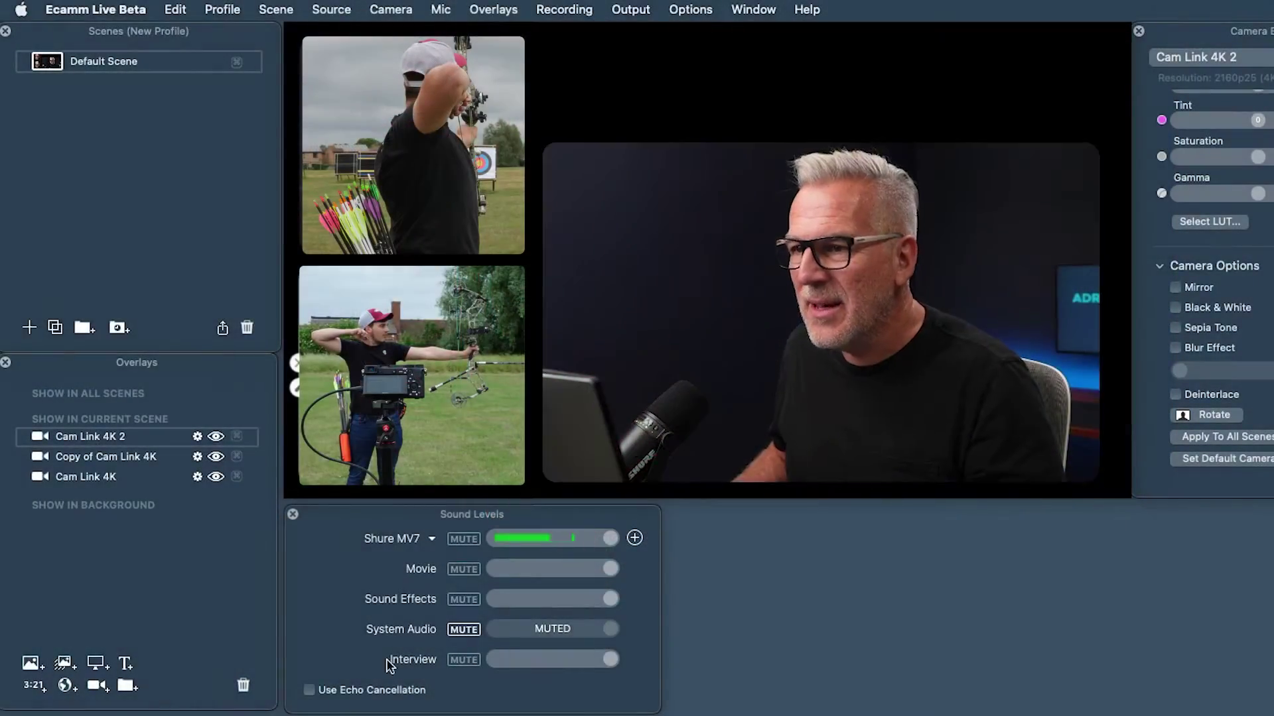
Add a text overlay reading "ARCHERY COMPETITION" in Metropolis Black with its background disabled
{"action": "left_click", "coordinate": [124, 664]}
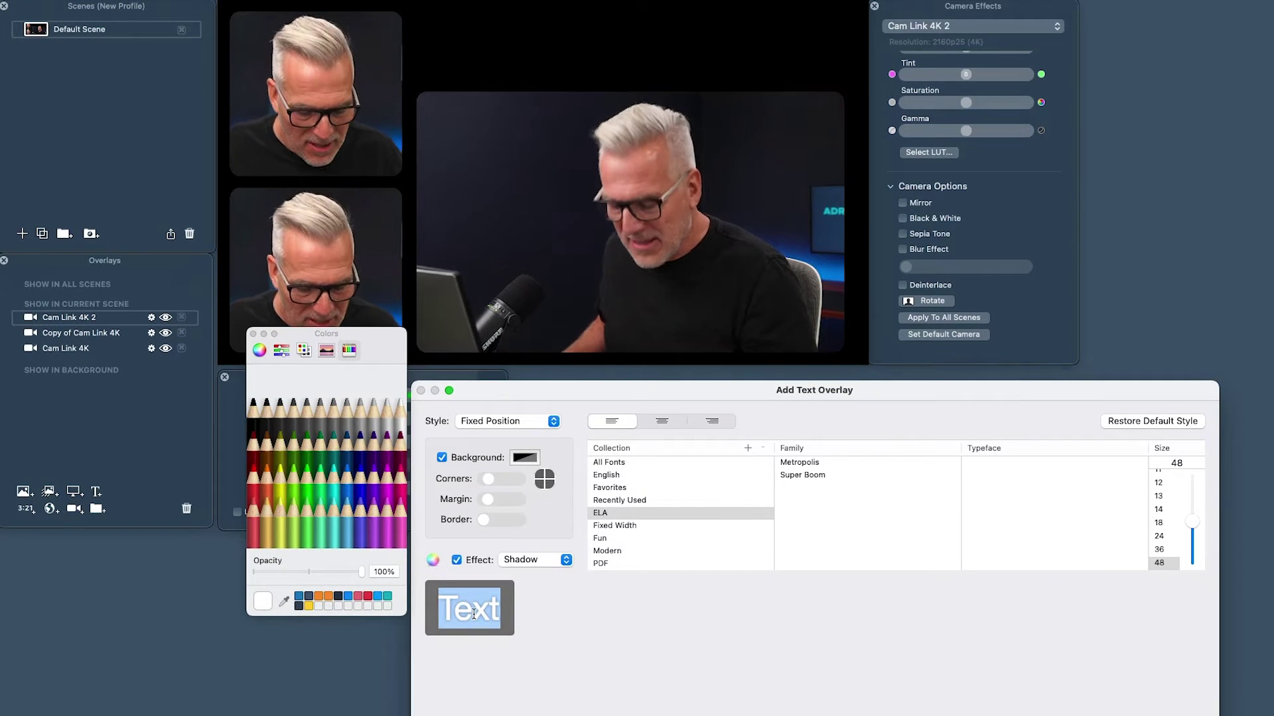
{"action": "type", "text": "ARCHERY COMPETITION"}
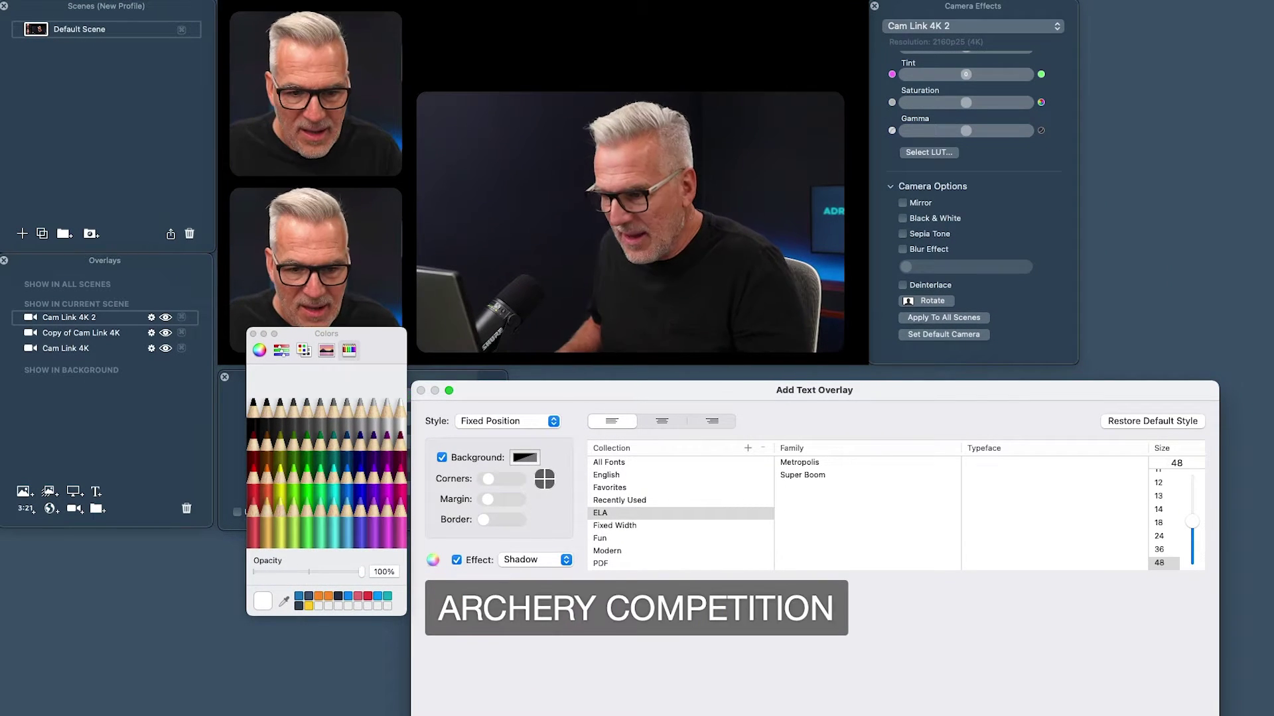
{"action": "triple_click", "coordinate": [508, 605]}
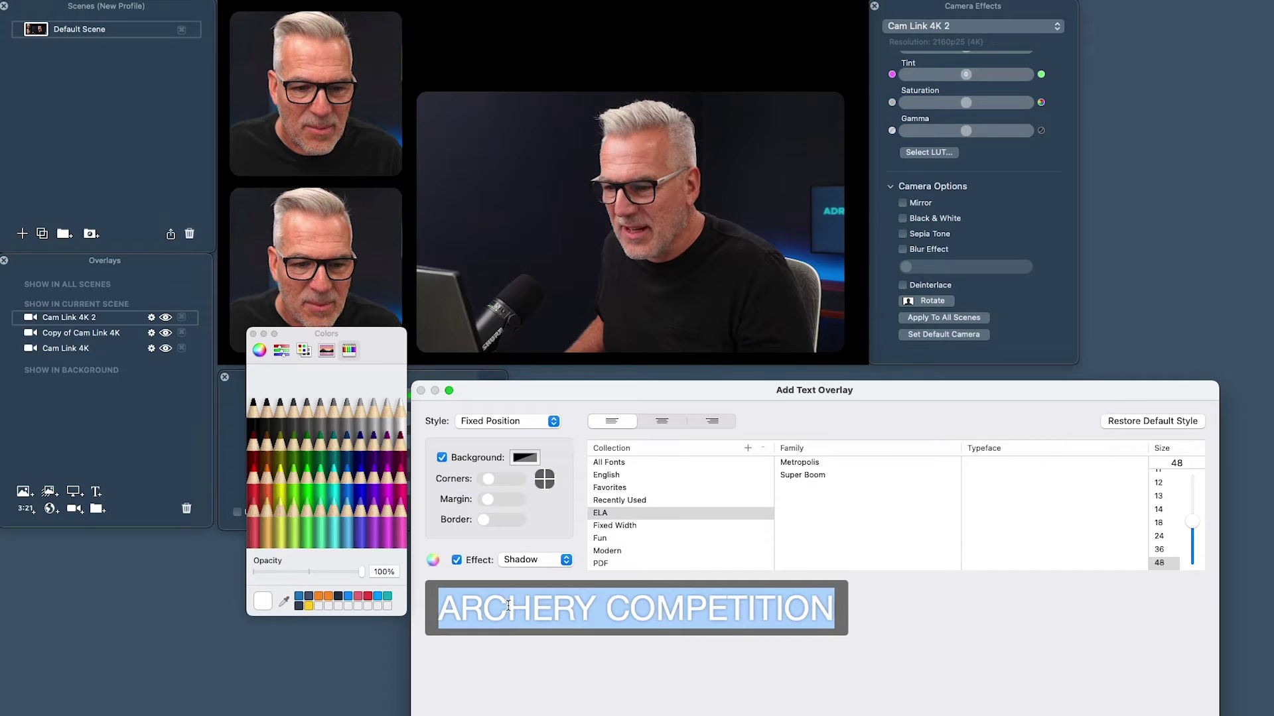
{"action": "left_click", "coordinate": [442, 458]}
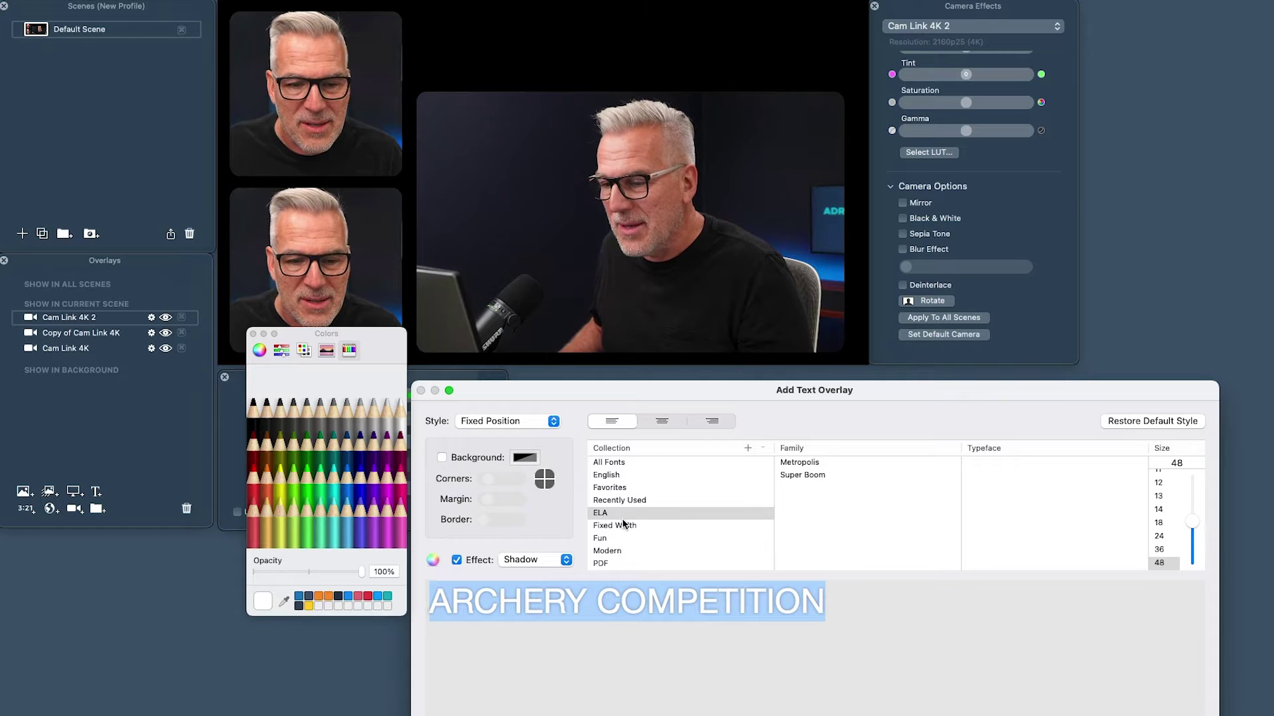
{"action": "left_click", "coordinate": [799, 462]}
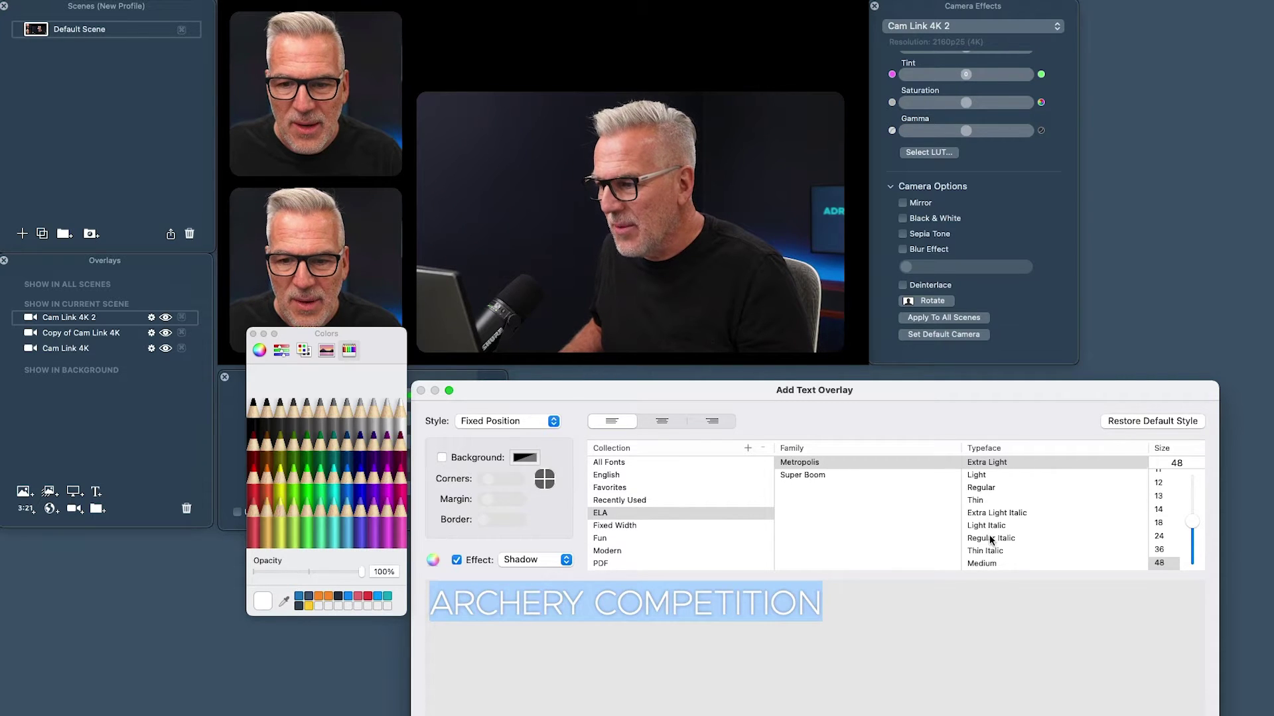
{"action": "scroll", "coordinate": [990, 534], "scroll_direction": "down", "scroll_amount": 5}
{"action": "left_click", "coordinate": [979, 552]}
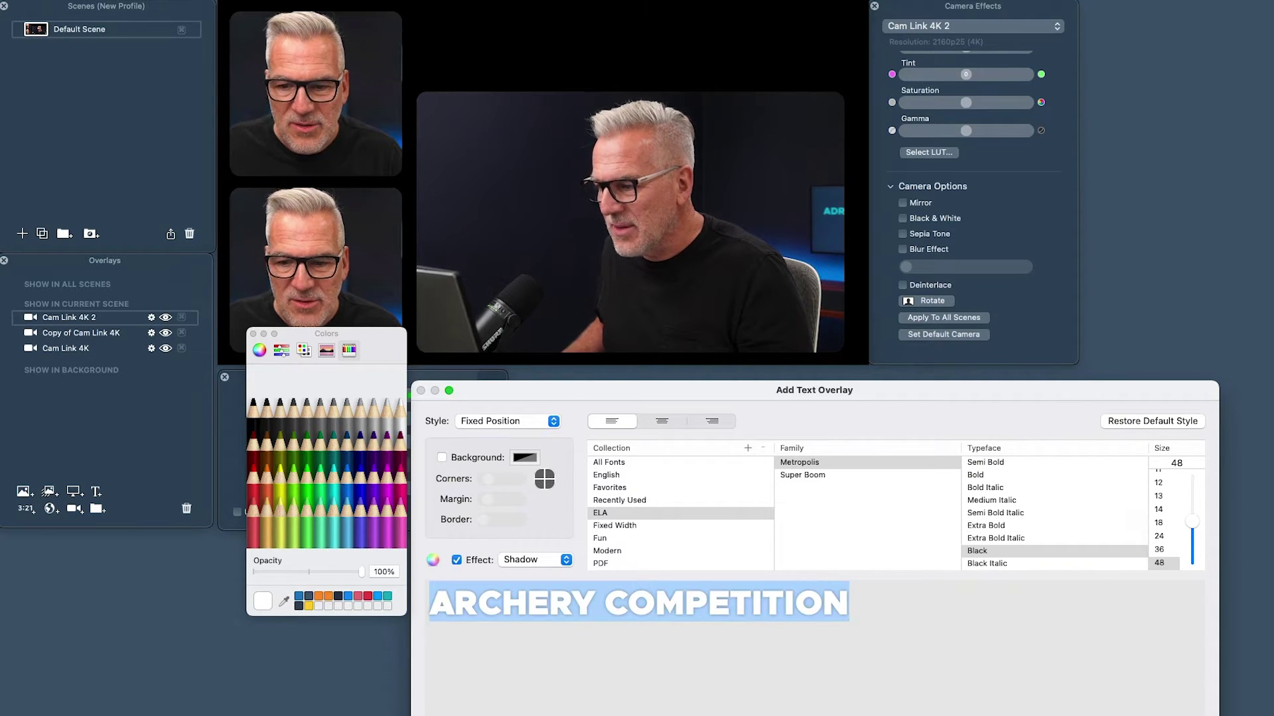
{"action": "key", "text": "Return"}
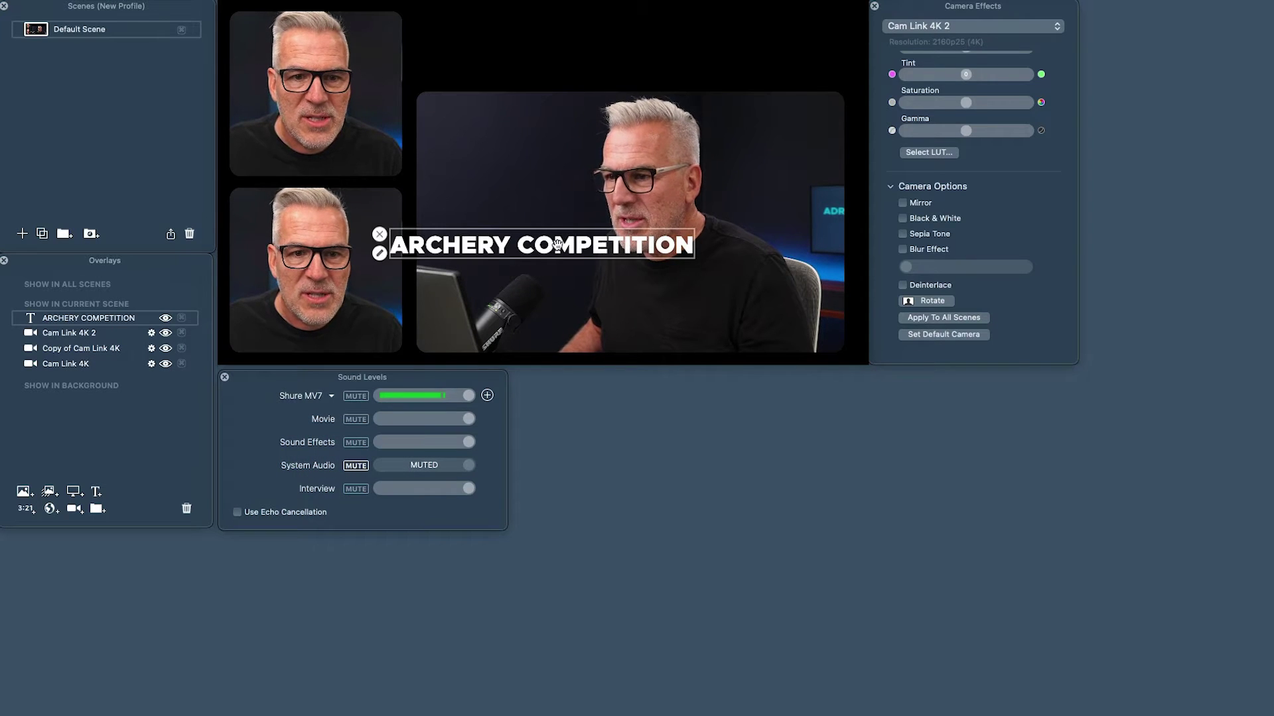
Move the ARCHERY COMPETITION title into the empty space above the Cam Link 4K 2 camera and enlarge it
{"action": "left_click_drag", "start_coordinate": [558, 244], "coordinate": [645, 39]}
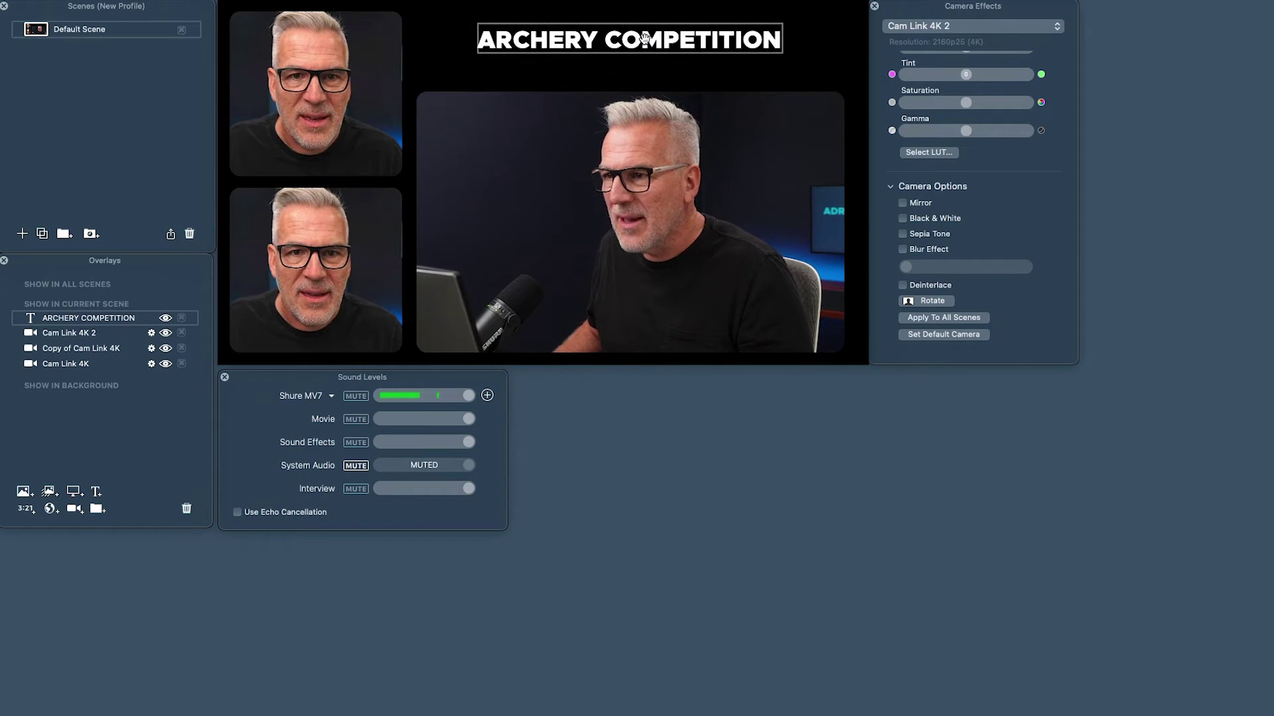
{"action": "left_click_drag", "start_coordinate": [468, 45], "coordinate": [441, 58]}
Give the title a Maraschino red background and enlarge it to match the width of the camera below
{"action": "left_click", "coordinate": [441, 53]}
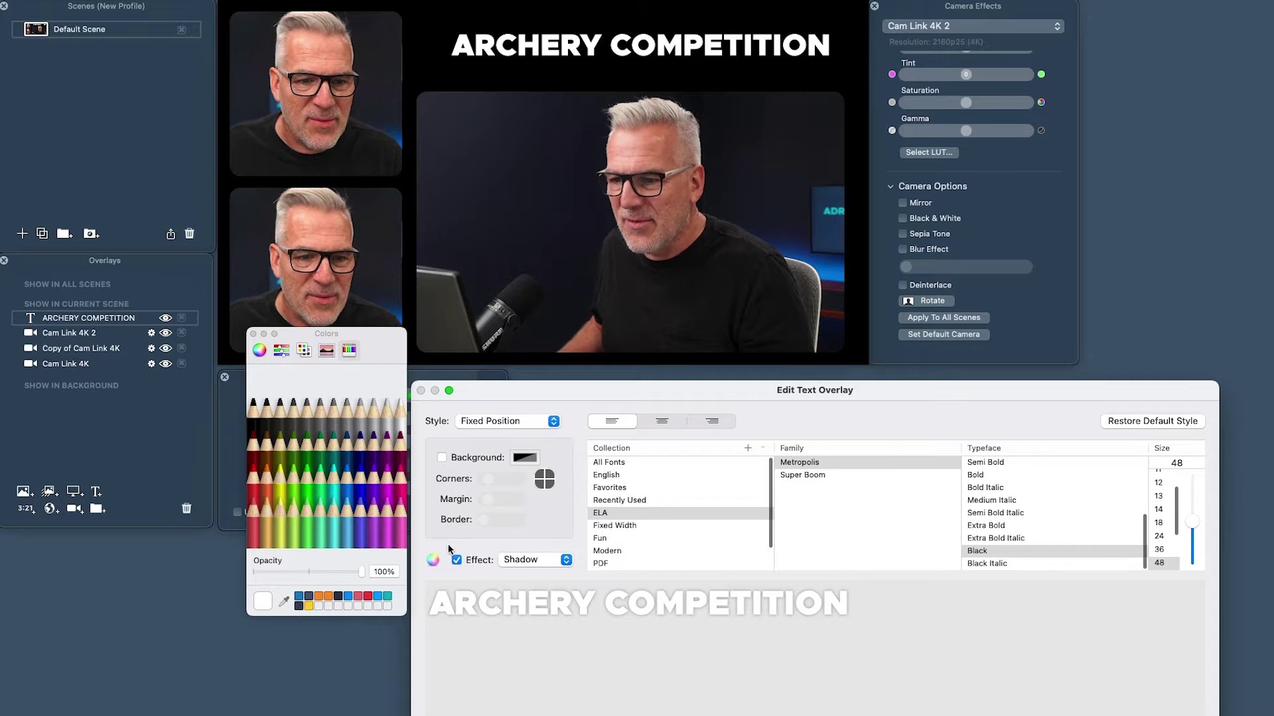
{"action": "left_click", "coordinate": [442, 457]}
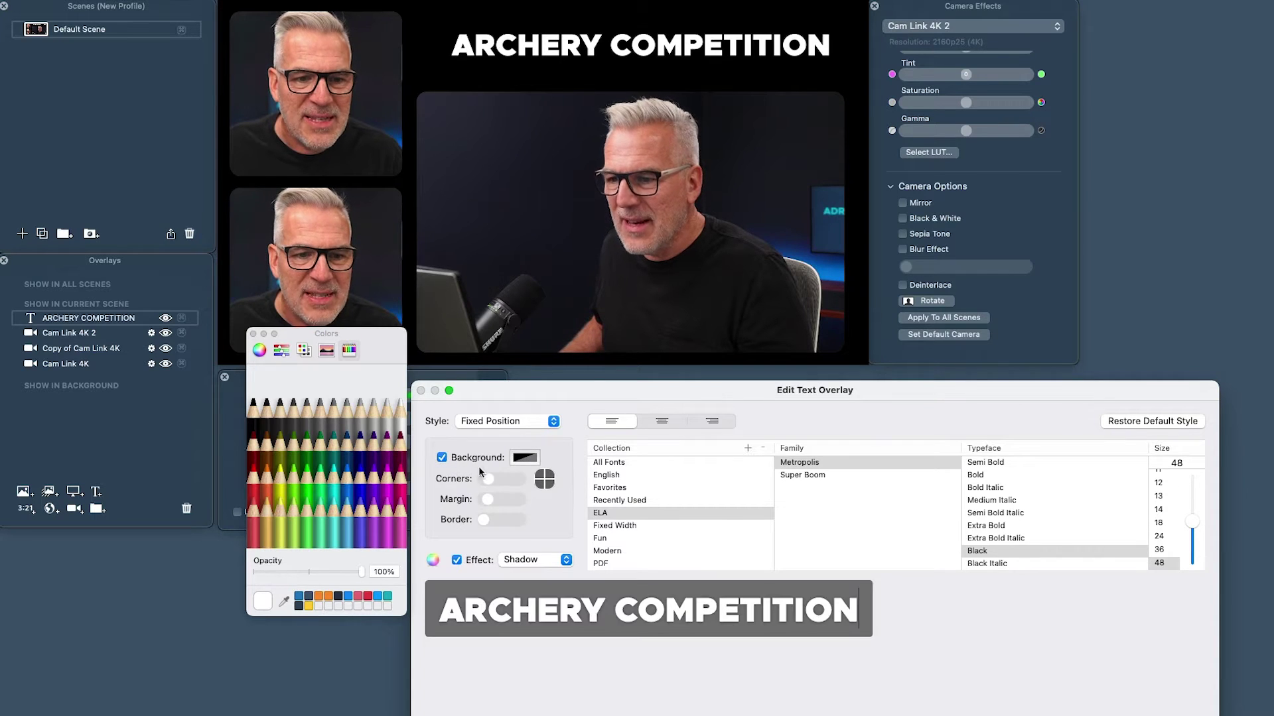
{"action": "left_click", "coordinate": [523, 459]}
{"action": "left_click", "coordinate": [266, 507]}
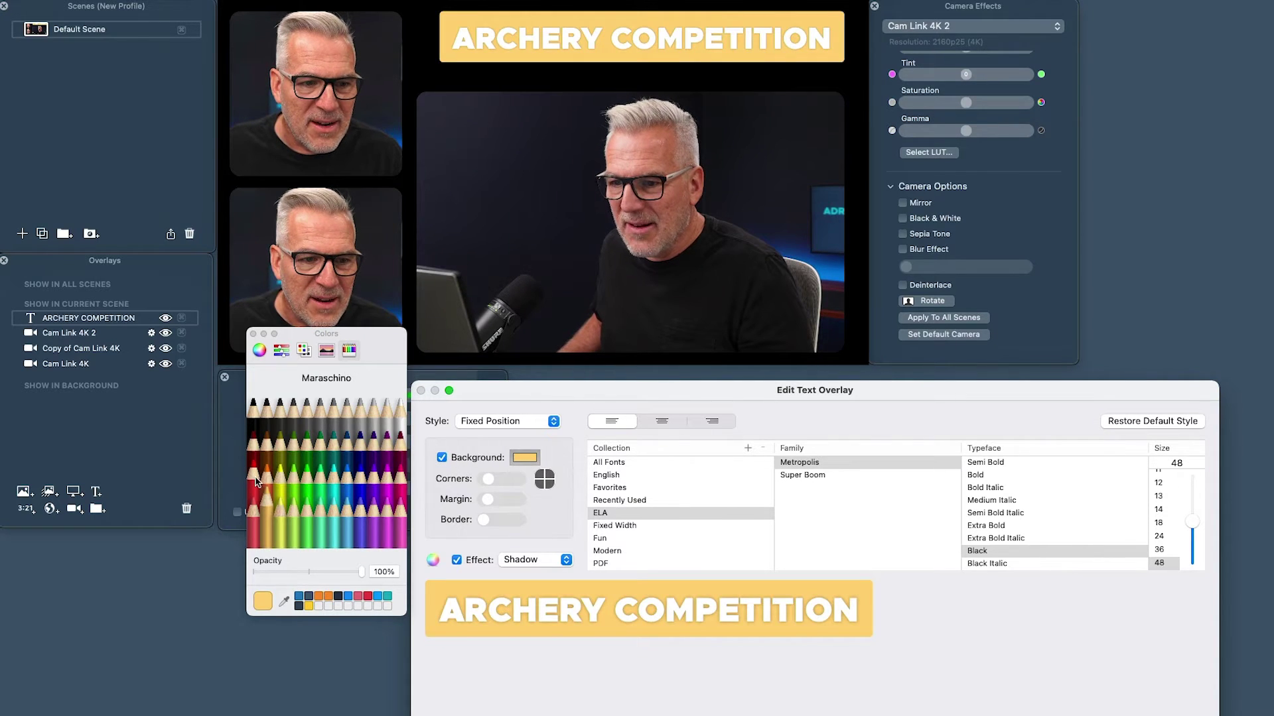
{"action": "left_click", "coordinate": [256, 479]}
{"action": "key", "text": "Return"}
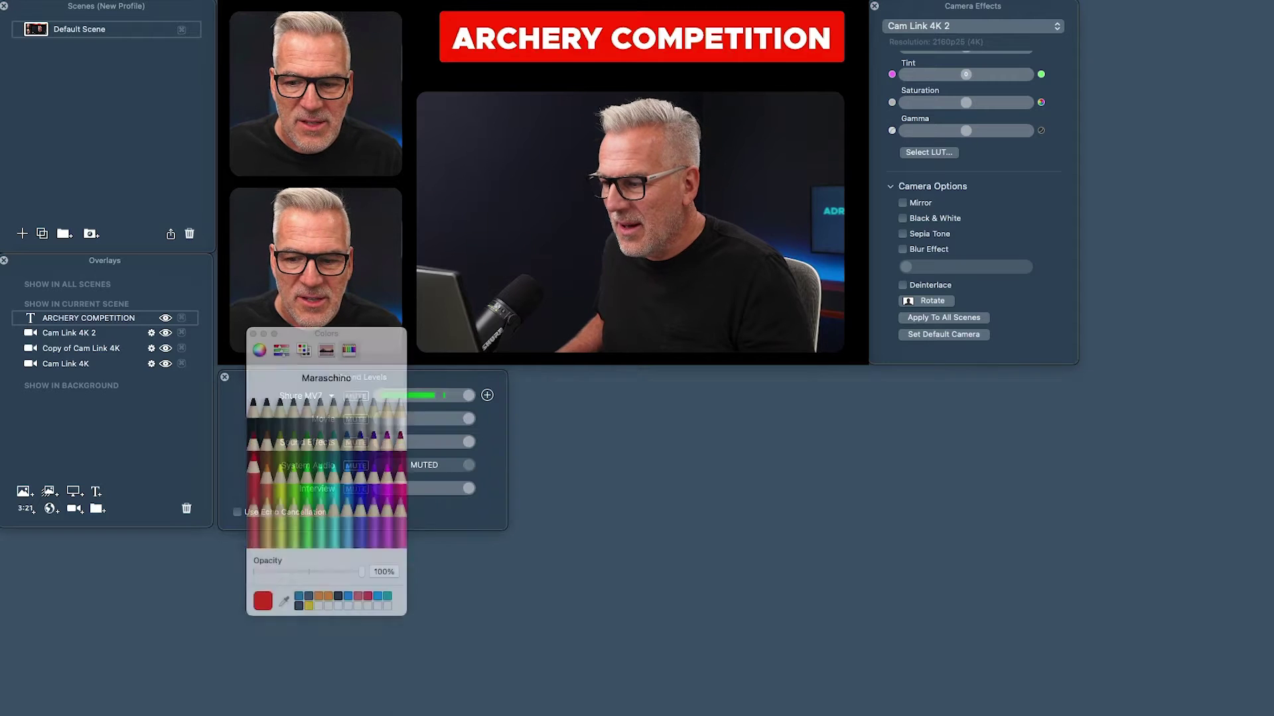
{"action": "left_click_drag", "start_coordinate": [439, 58], "coordinate": [414, 69]}
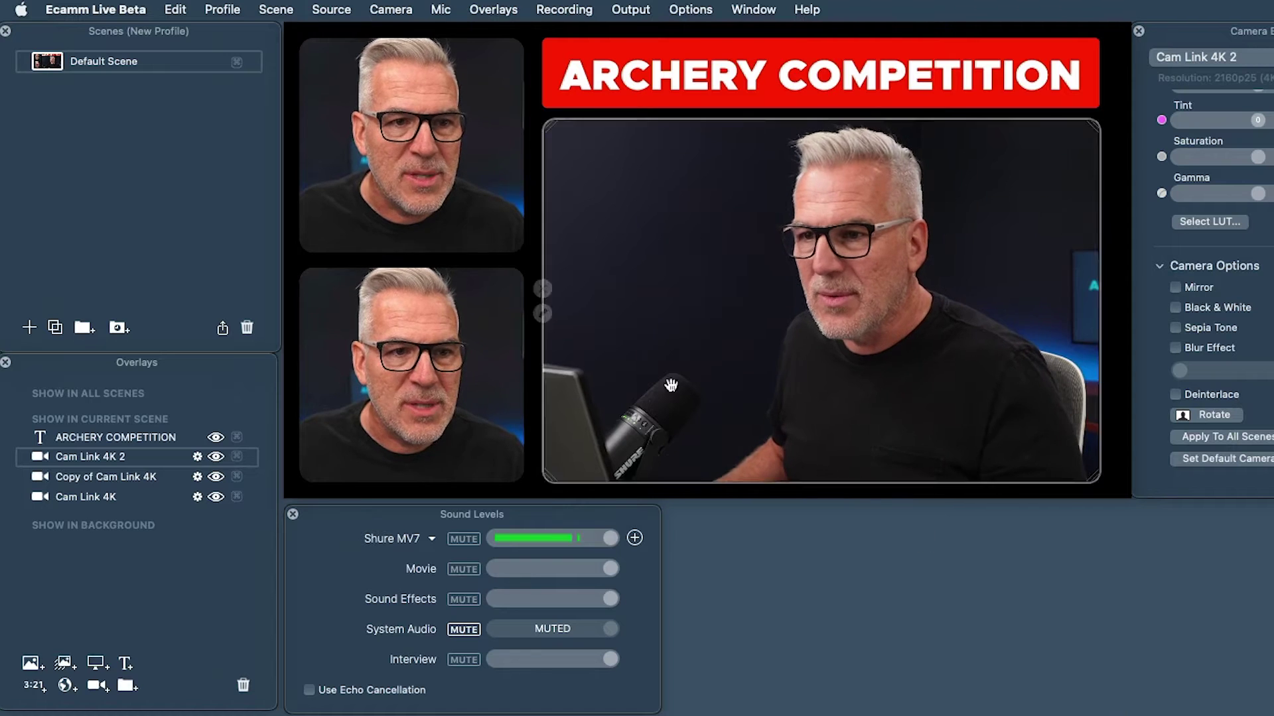
View the camera choices of the upper Cam Link 4K overlay and lock the Default Scene
{"action": "left_click", "coordinate": [299, 157]}
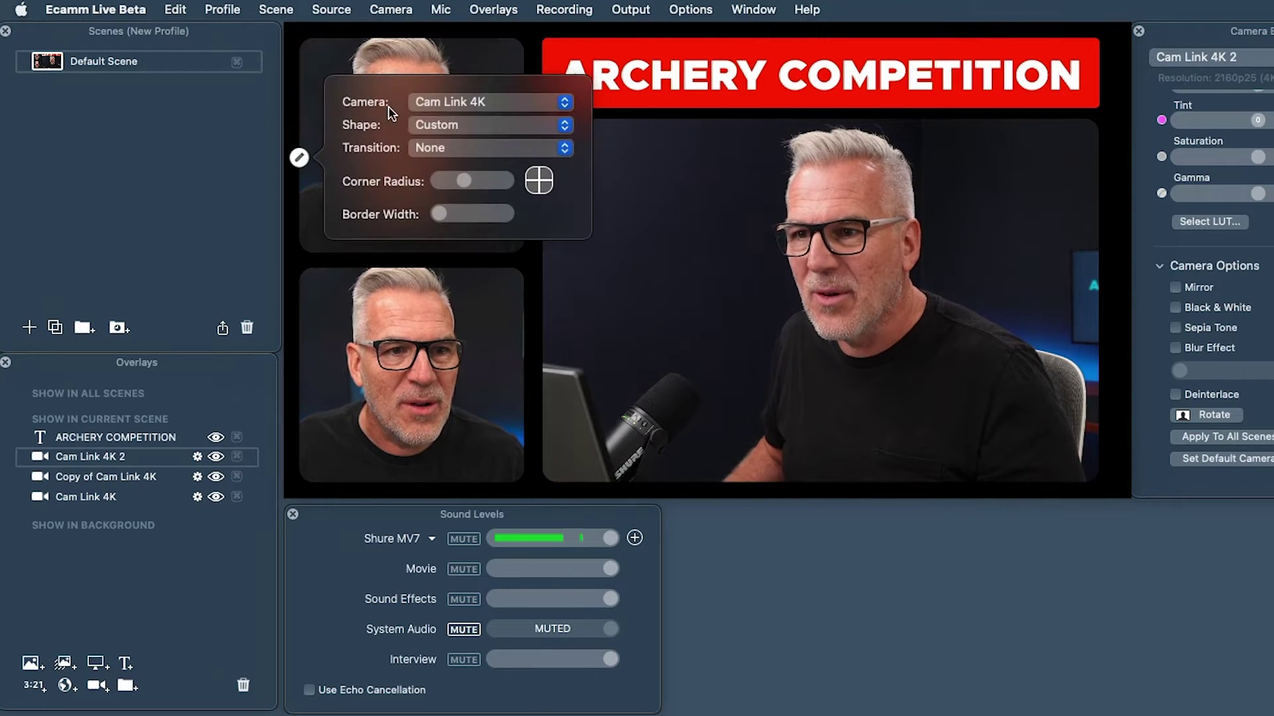
{"action": "left_click", "coordinate": [446, 102]}
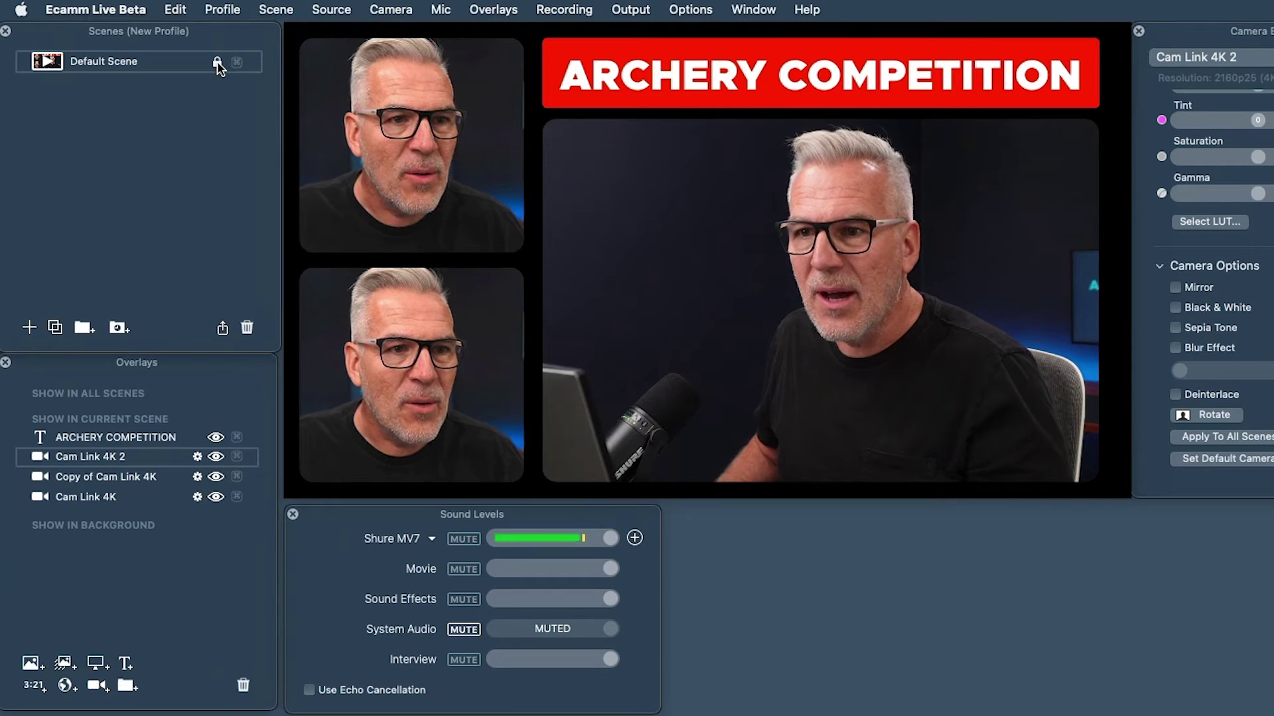
{"action": "left_click", "coordinate": [491, 185]}
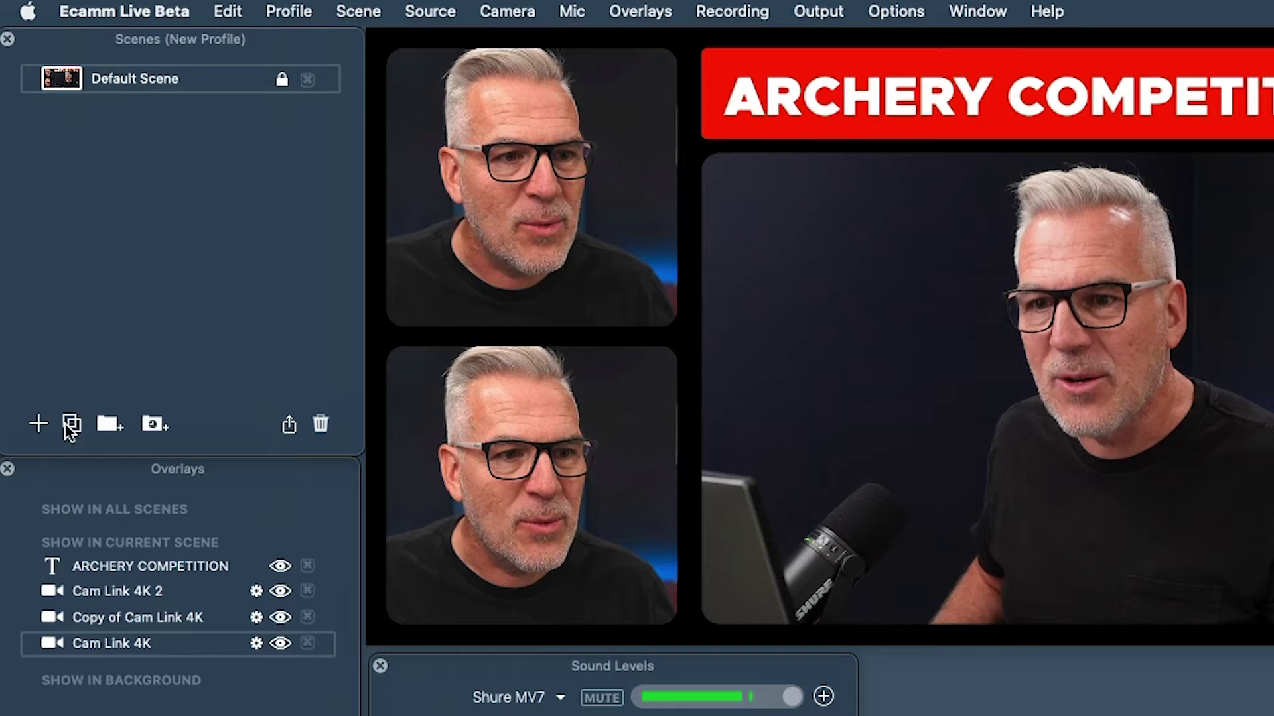
Duplicate the Default Scene and name the copy "Camera 1"
{"action": "left_click", "coordinate": [55, 327]}
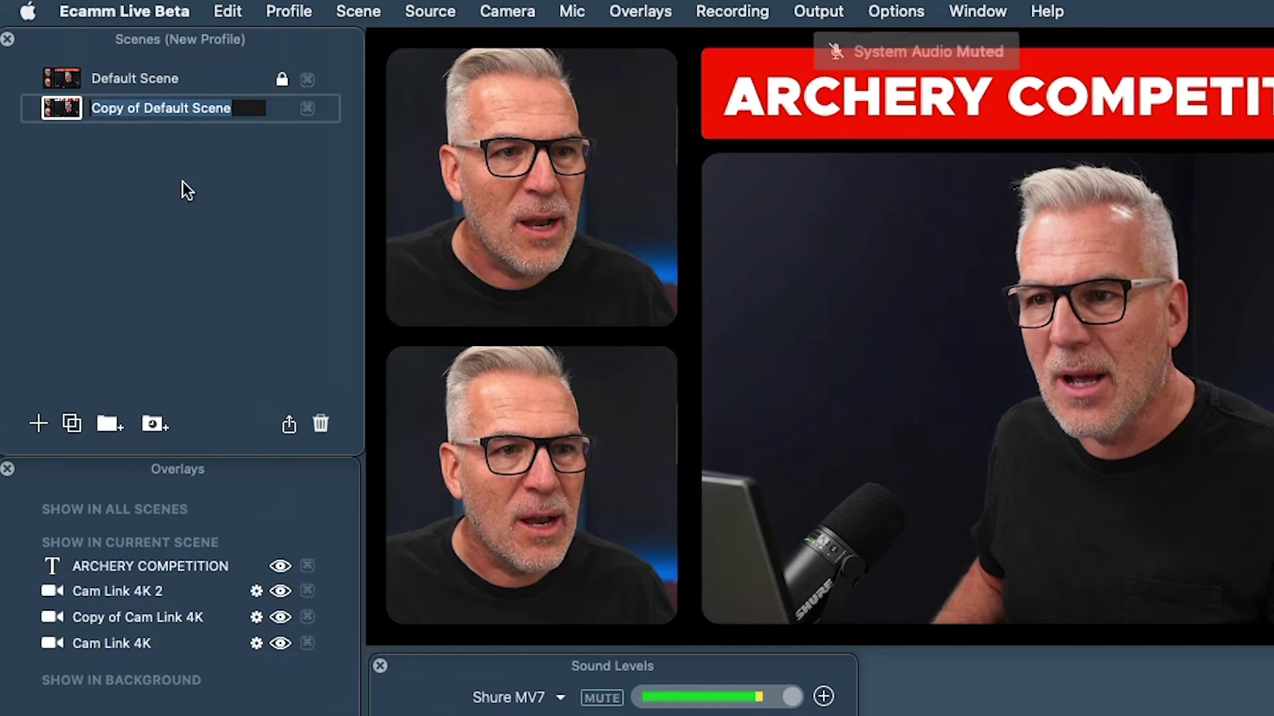
{"action": "left_click", "coordinate": [126, 108]}
{"action": "type", "text": "Camera"}
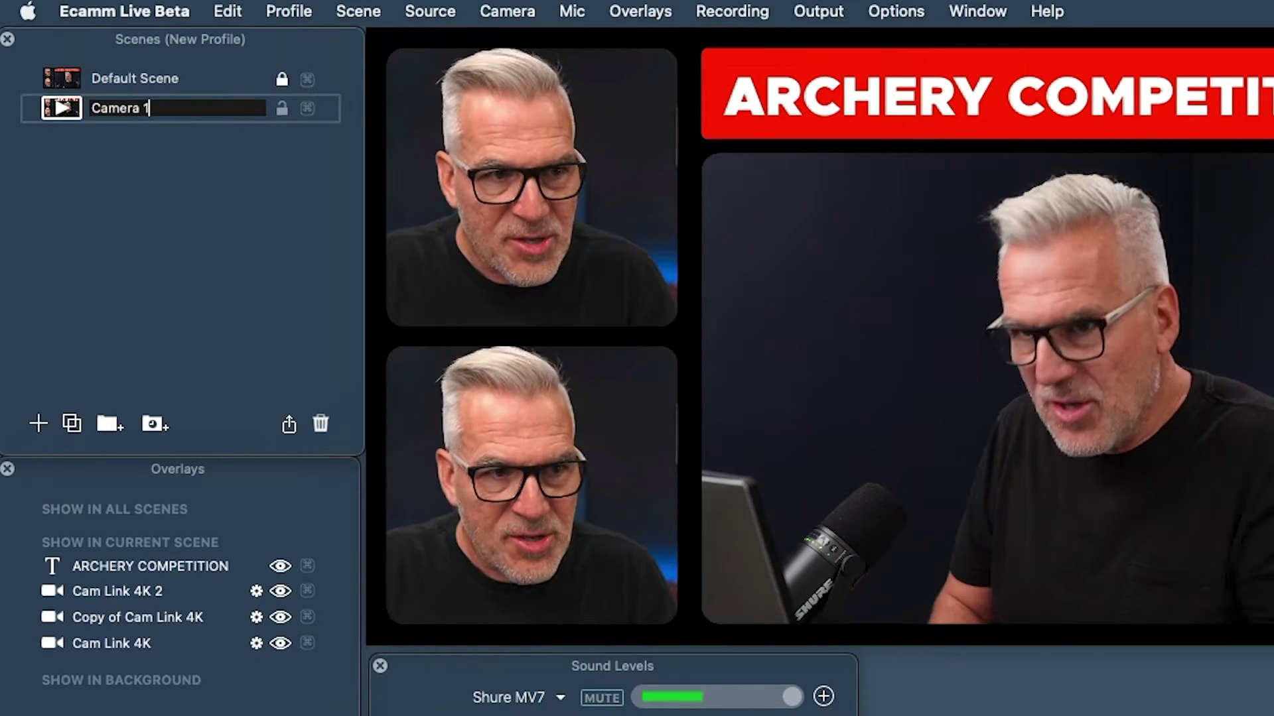
{"action": "type", "text": " 1"}
{"action": "left_click", "coordinate": [621, 260]}
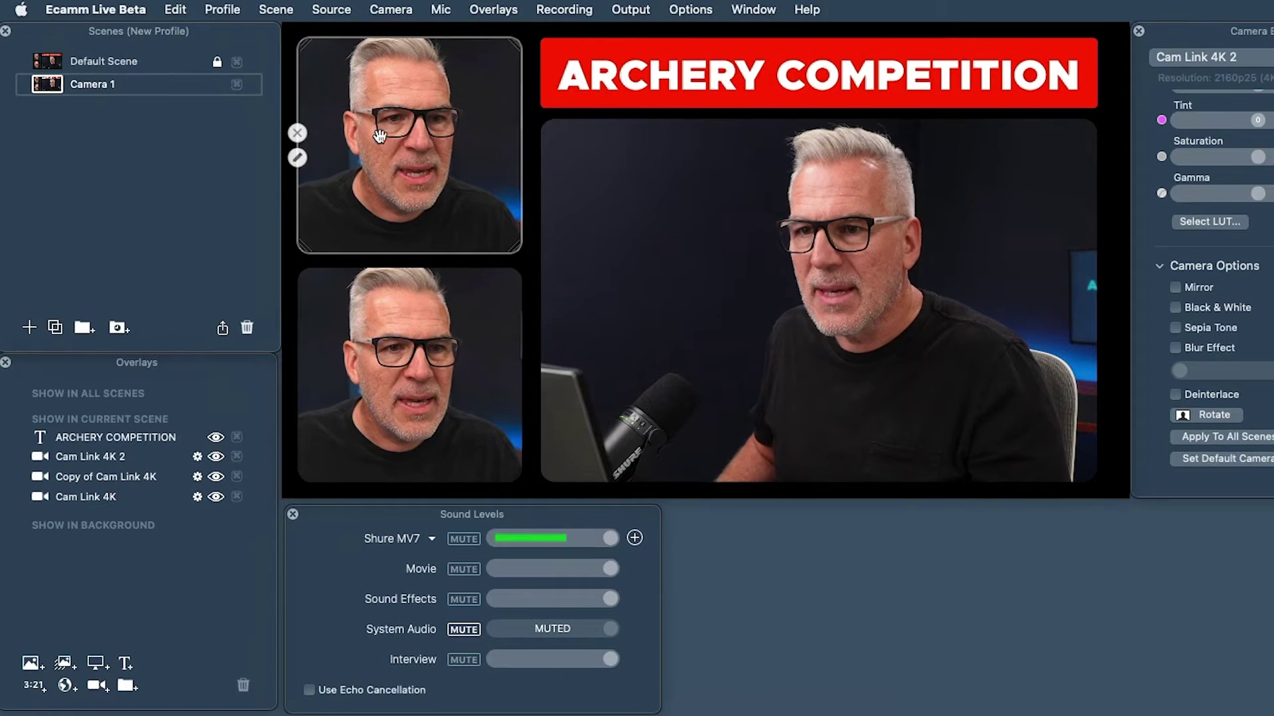
Hide the Cam Link 4K 2, Copy of Cam Link 4K and ARCHERY COMPETITION overlays in the Camera 1 scene
{"action": "left_click", "coordinate": [814, 206]}
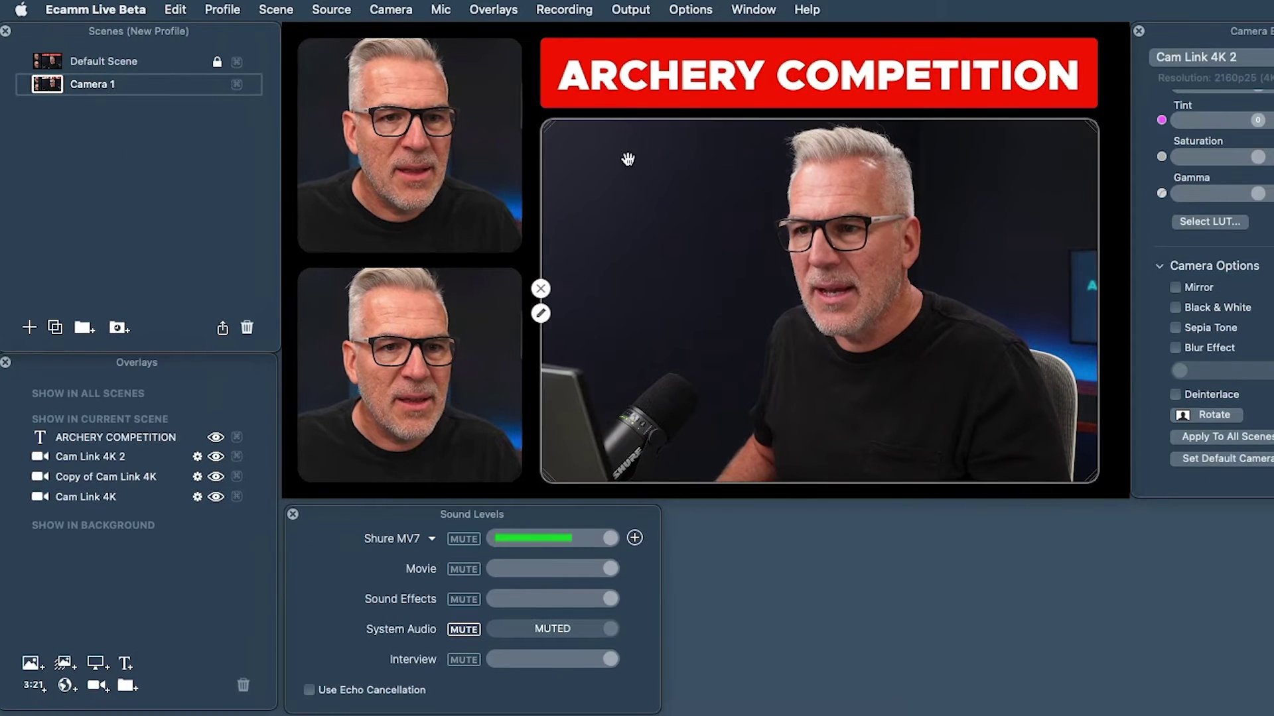
{"action": "left_click", "coordinate": [541, 290]}
{"action": "left_click", "coordinate": [297, 363]}
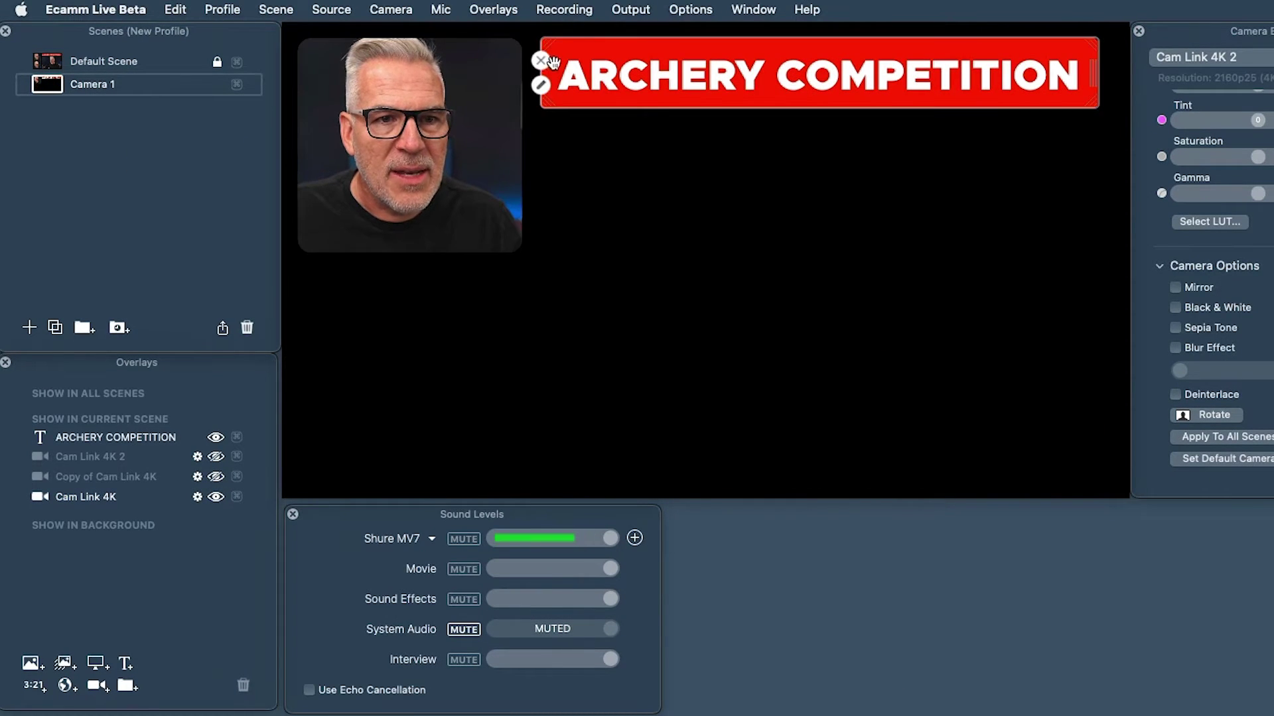
{"action": "left_click", "coordinate": [540, 62]}
Enlarge the Cam Link 4K overlay to nearly the full canvas height, leaving roughly the right third of the canvas empty
{"action": "left_click_drag", "start_coordinate": [515, 249], "coordinate": [1104, 476]}
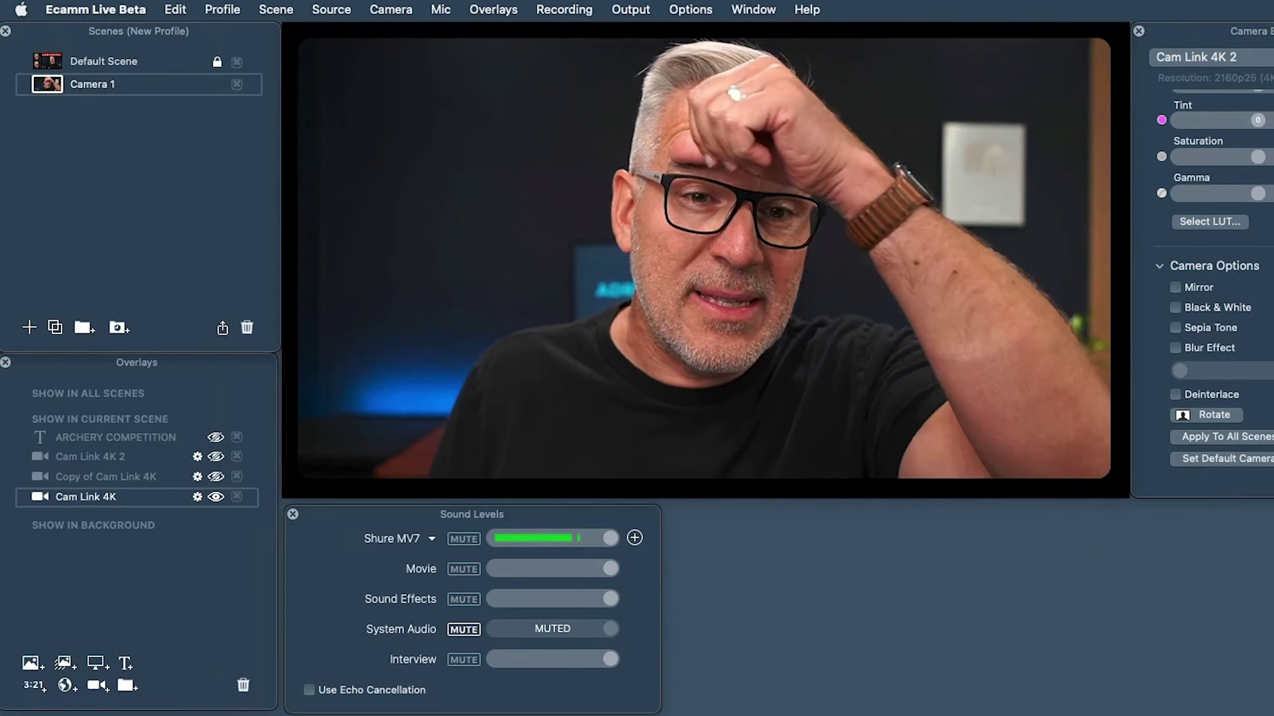
{"action": "left_click", "coordinate": [1106, 476]}
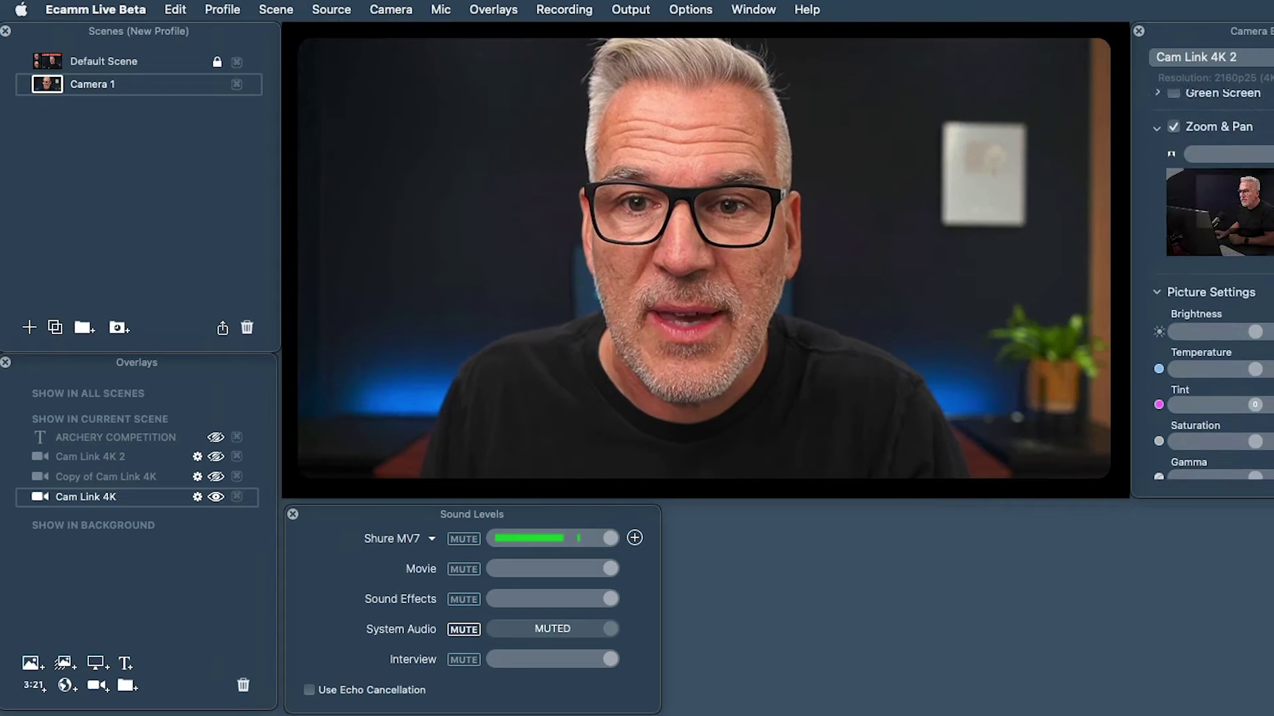
{"action": "left_click_drag", "start_coordinate": [1107, 477], "coordinate": [811, 476]}
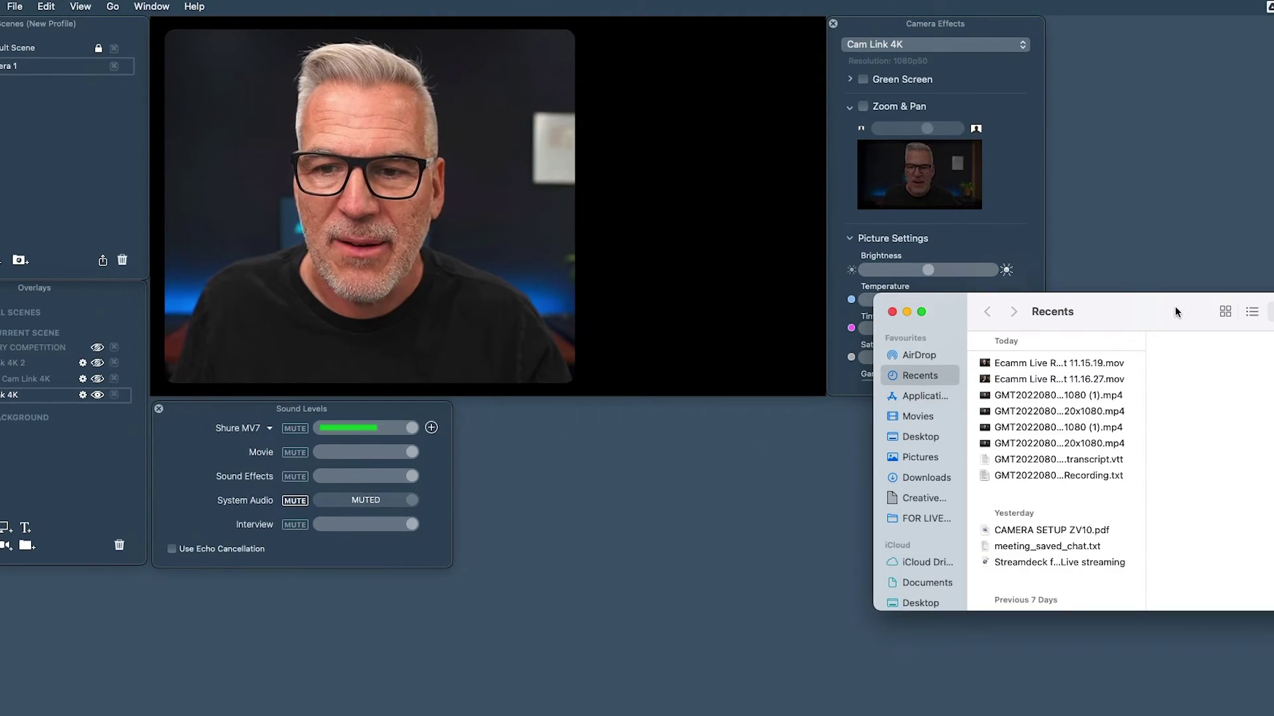
Add the brown cork image from the Downloads folder as an overlay and place it in the background behind all scenes
{"action": "left_click_drag", "start_coordinate": [1176, 305], "coordinate": [1192, 462]}
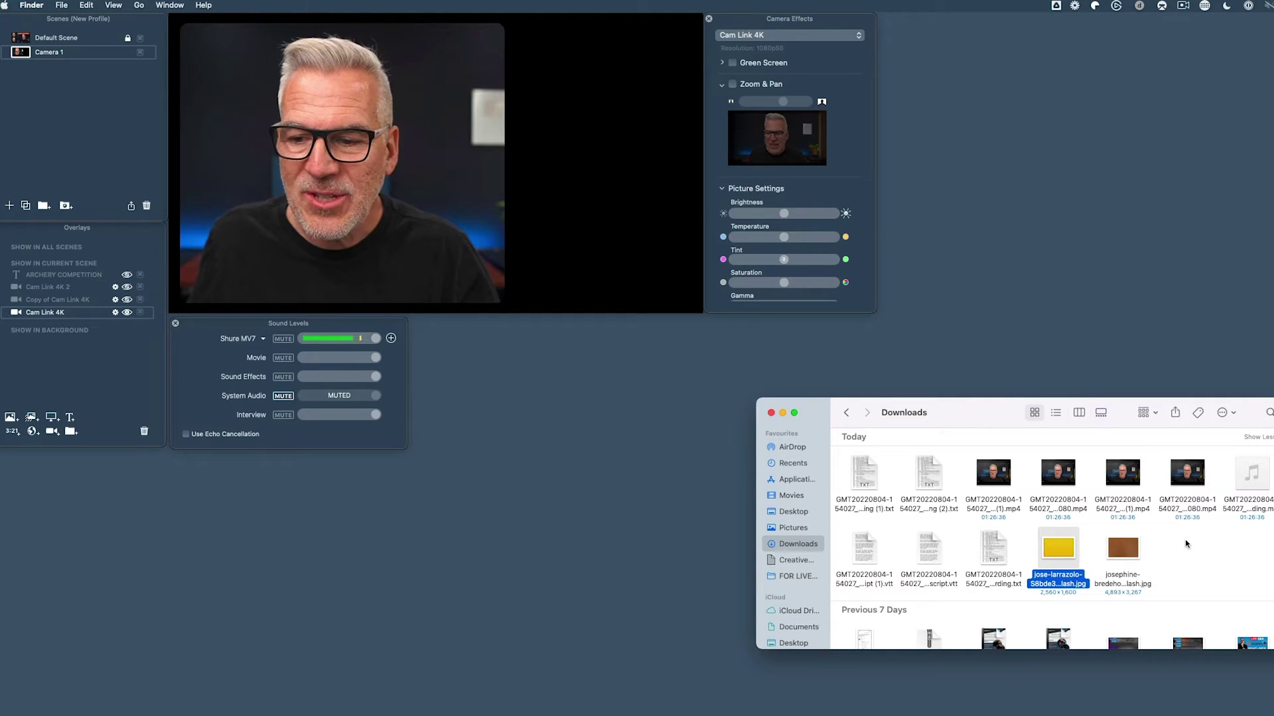
{"action": "scroll", "coordinate": [1168, 531], "scroll_direction": "down", "scroll_amount": 4}
{"action": "scroll", "coordinate": [1128, 557], "scroll_direction": "up", "scroll_amount": 4}
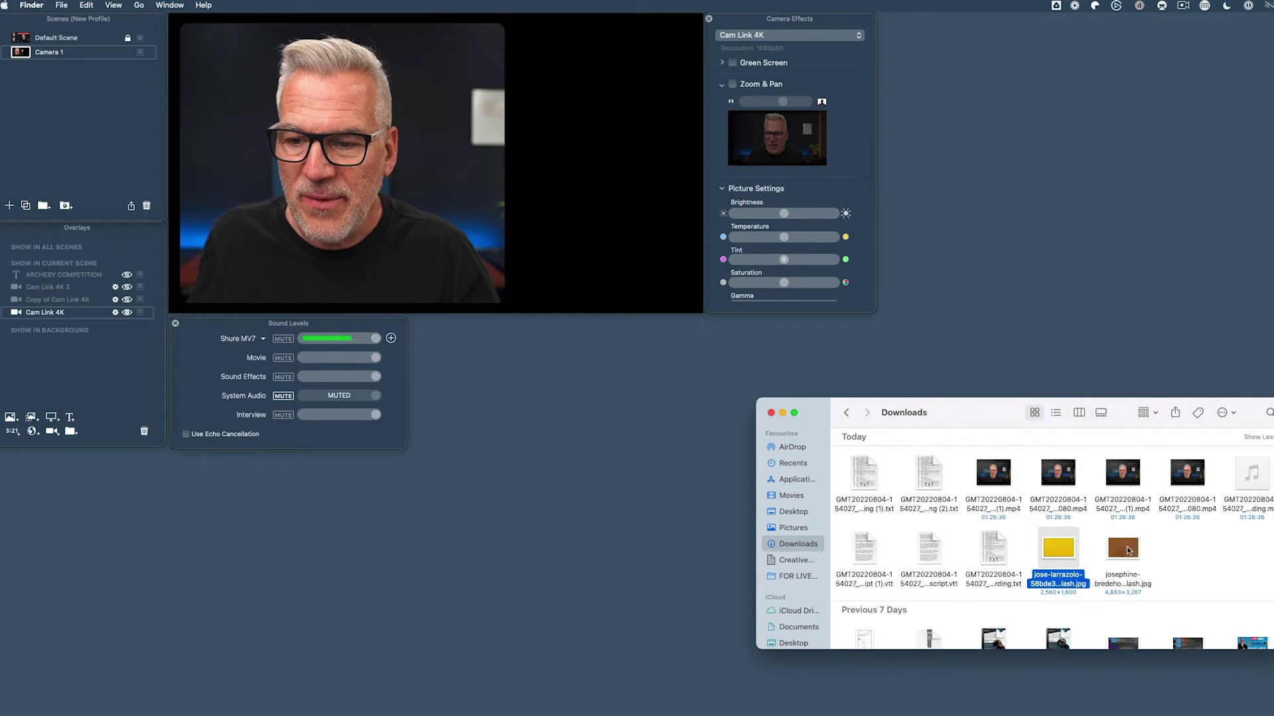
{"action": "left_click_drag", "start_coordinate": [1128, 550], "coordinate": [84, 269]}
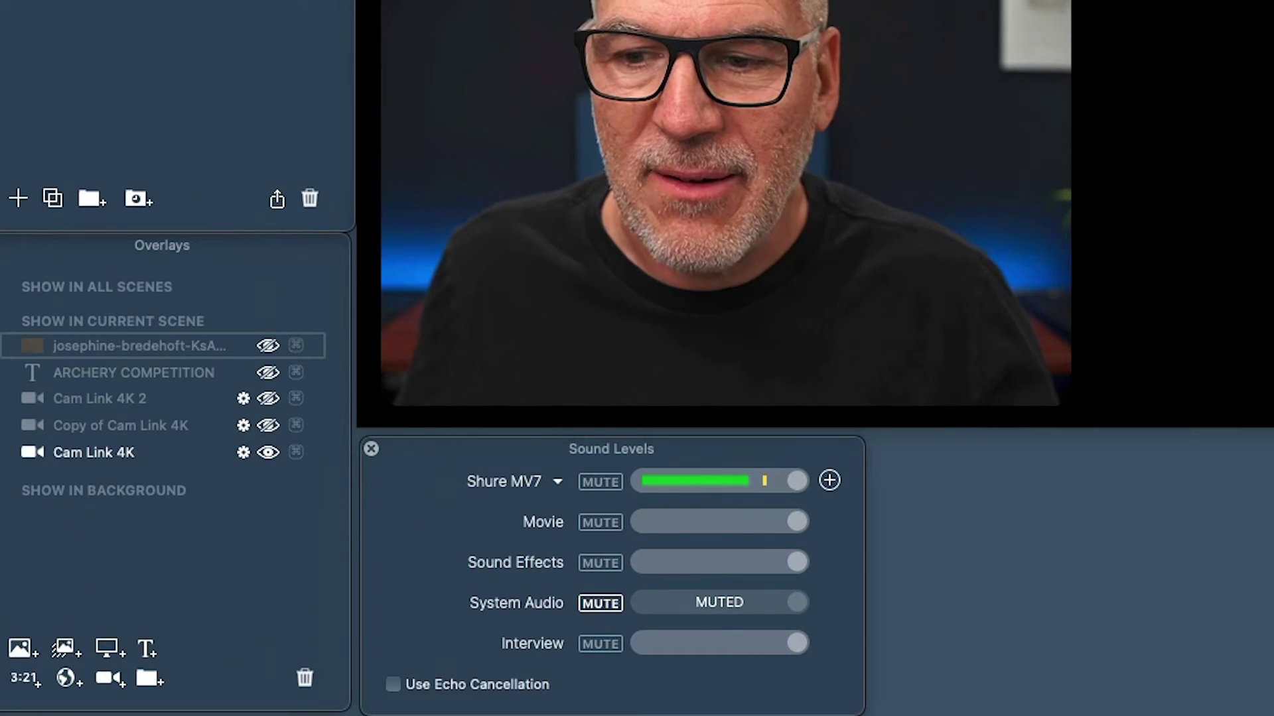
{"action": "left_click_drag", "start_coordinate": [133, 345], "coordinate": [103, 496]}
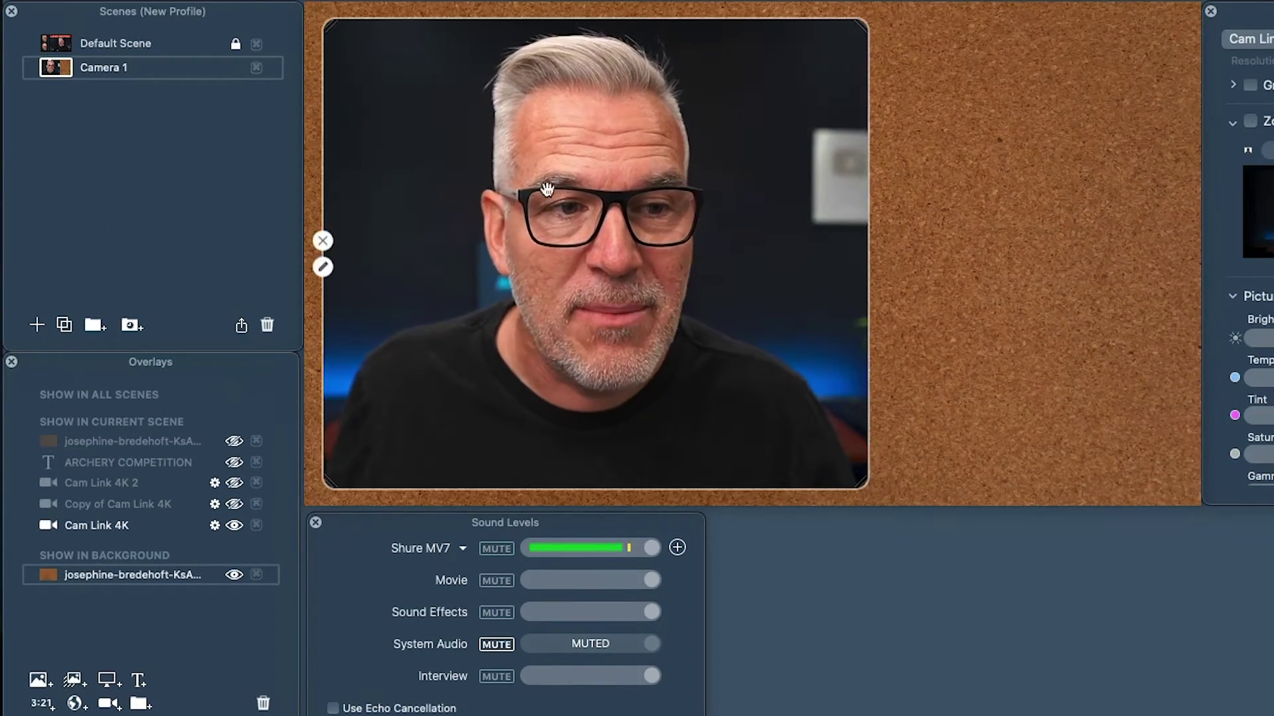
Switch to the Default Scene, add the yellow image to the background overlays and hide the cork image
{"action": "left_click", "coordinate": [59, 45]}
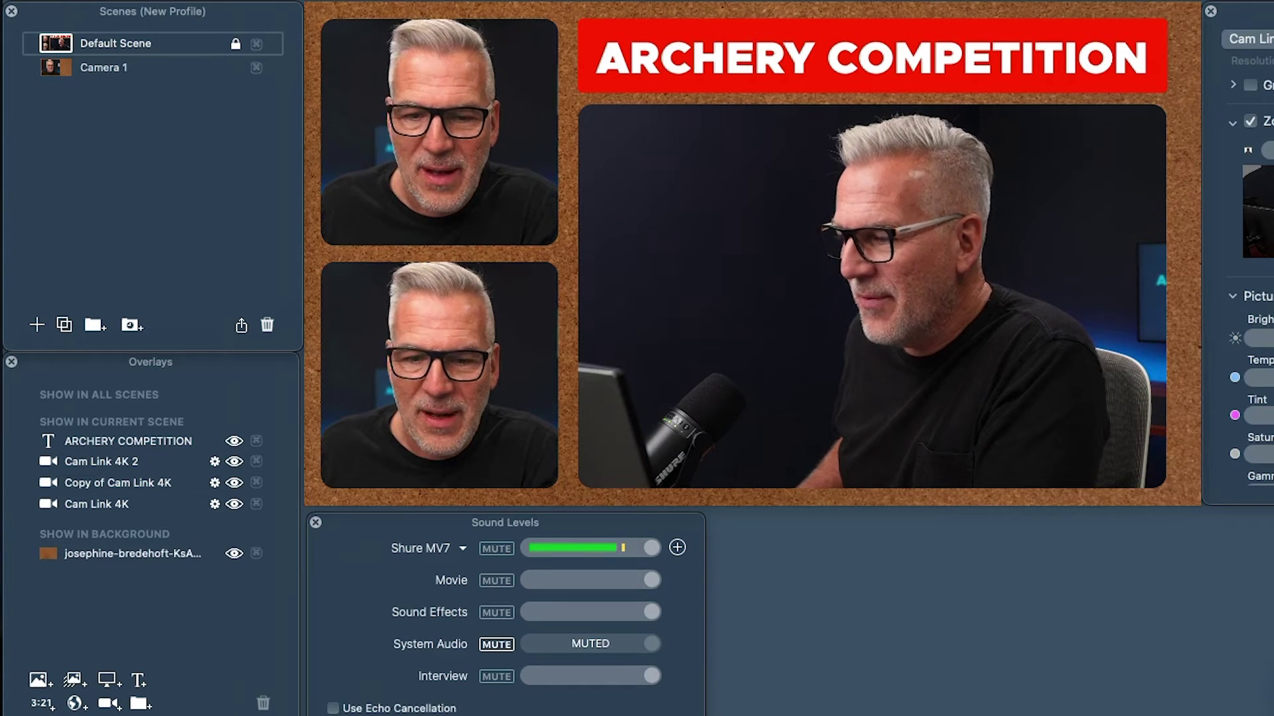
{"action": "left_click_drag", "start_coordinate": [1043, 707], "coordinate": [114, 582]}
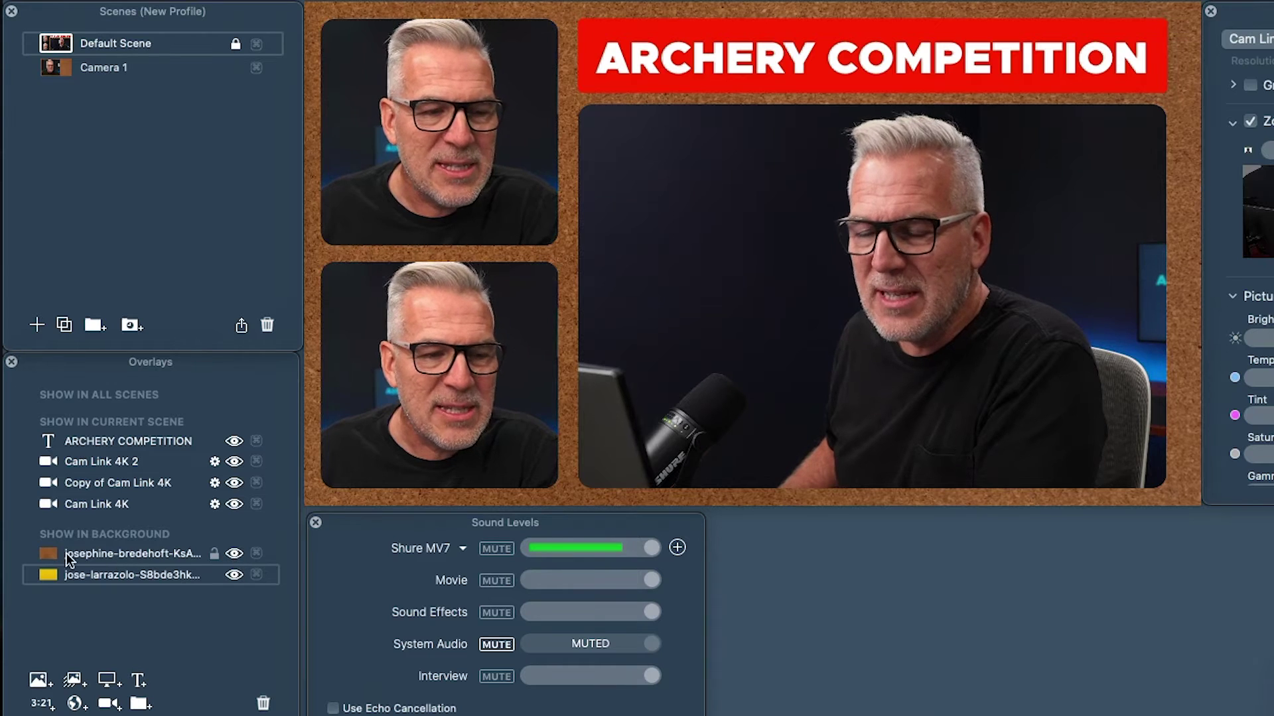
{"action": "left_click", "coordinate": [235, 553]}
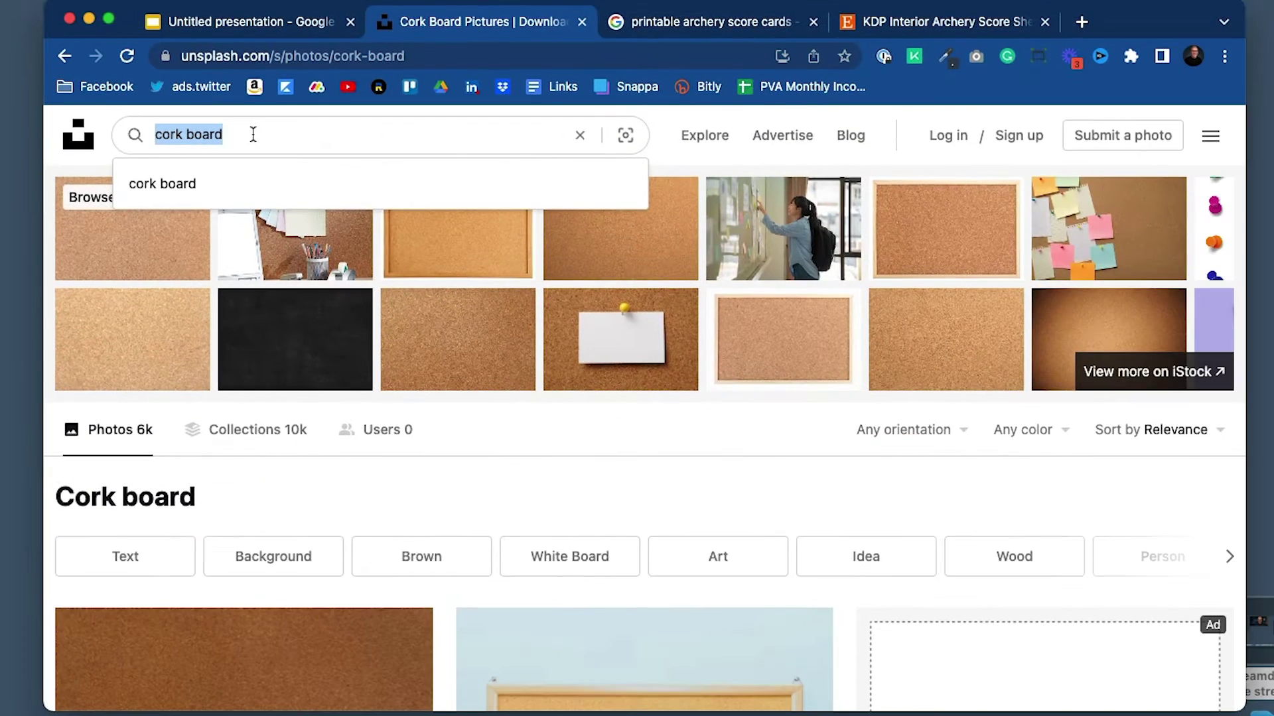
Switch to Unsplash in the browser, search for "archery" and browse the photos
{"action": "type", "text": "archery"}
{"action": "key", "text": "Return"}
{"action": "scroll", "coordinate": [511, 319], "scroll_direction": "down", "scroll_amount": 1}
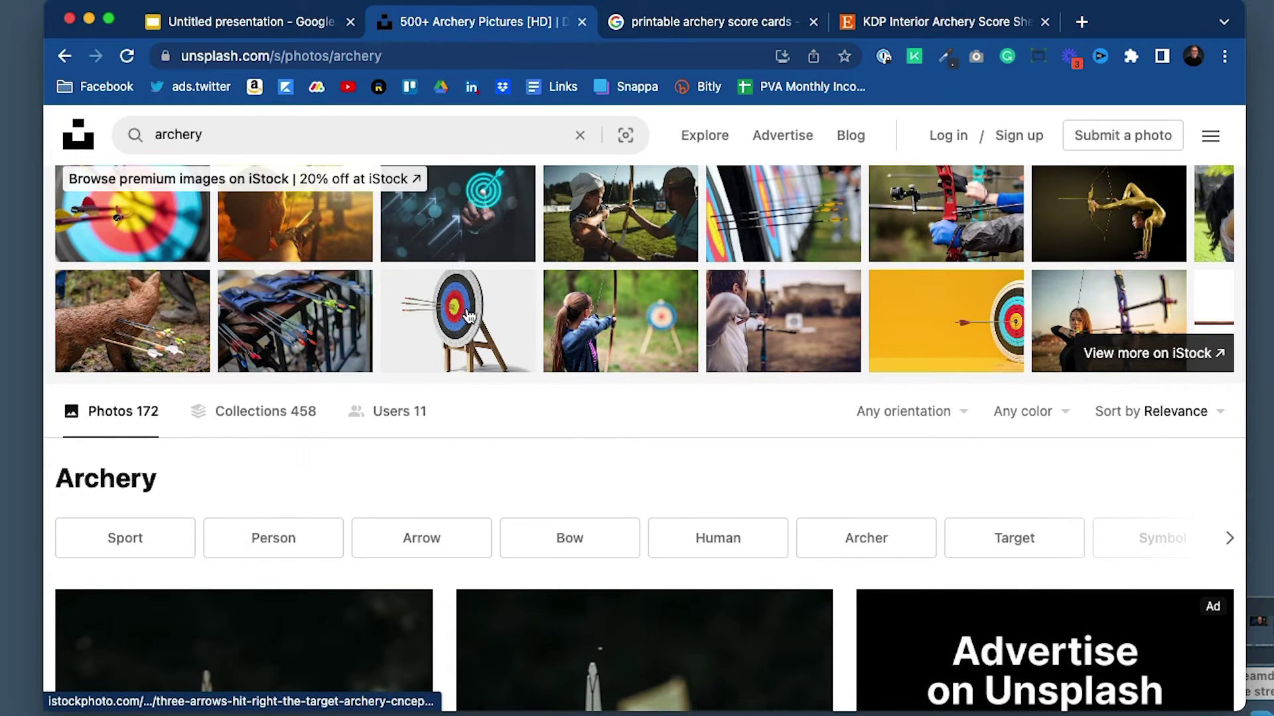
{"action": "scroll", "coordinate": [468, 315], "scroll_direction": "down", "scroll_amount": 7}
{"action": "scroll", "coordinate": [466, 308], "scroll_direction": "up", "scroll_amount": 2}
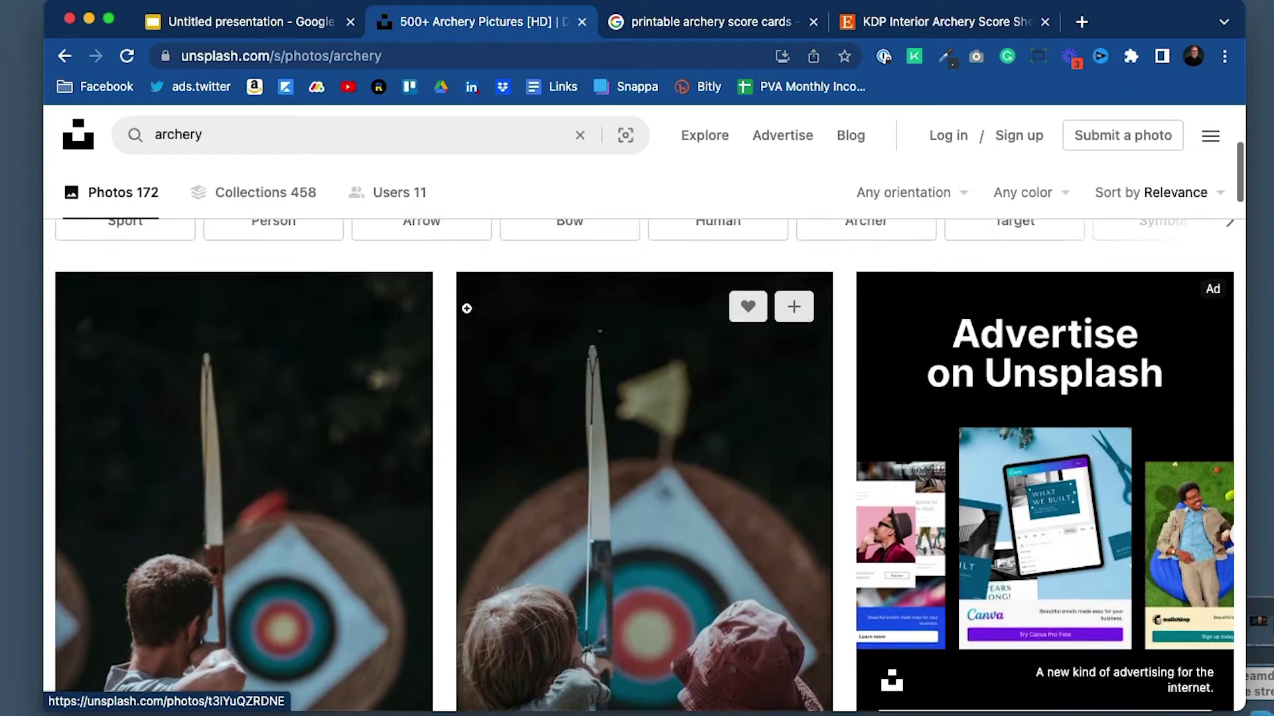
Filter the archery photo results to landscape orientation
{"action": "scroll", "coordinate": [466, 308], "scroll_direction": "up", "scroll_amount": 2}
{"action": "left_click", "coordinate": [895, 195]}
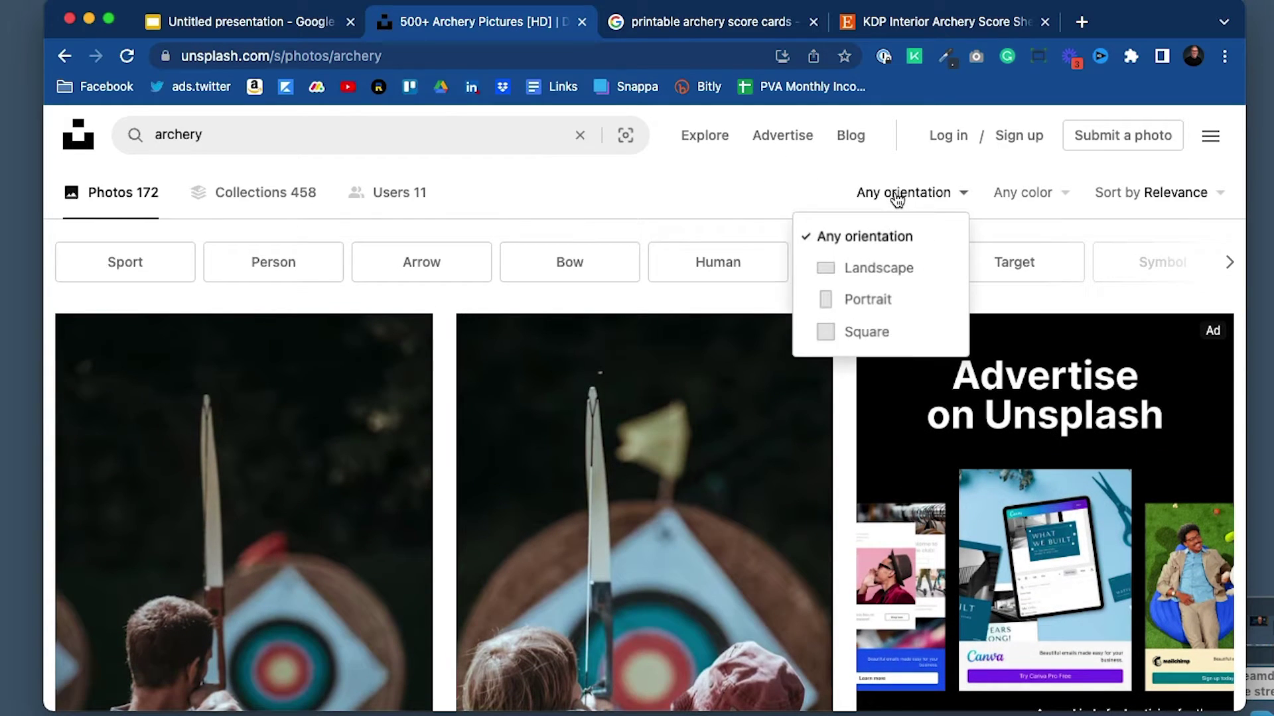
{"action": "left_click", "coordinate": [874, 266]}
{"action": "scroll", "coordinate": [615, 428], "scroll_direction": "down", "scroll_amount": 1}
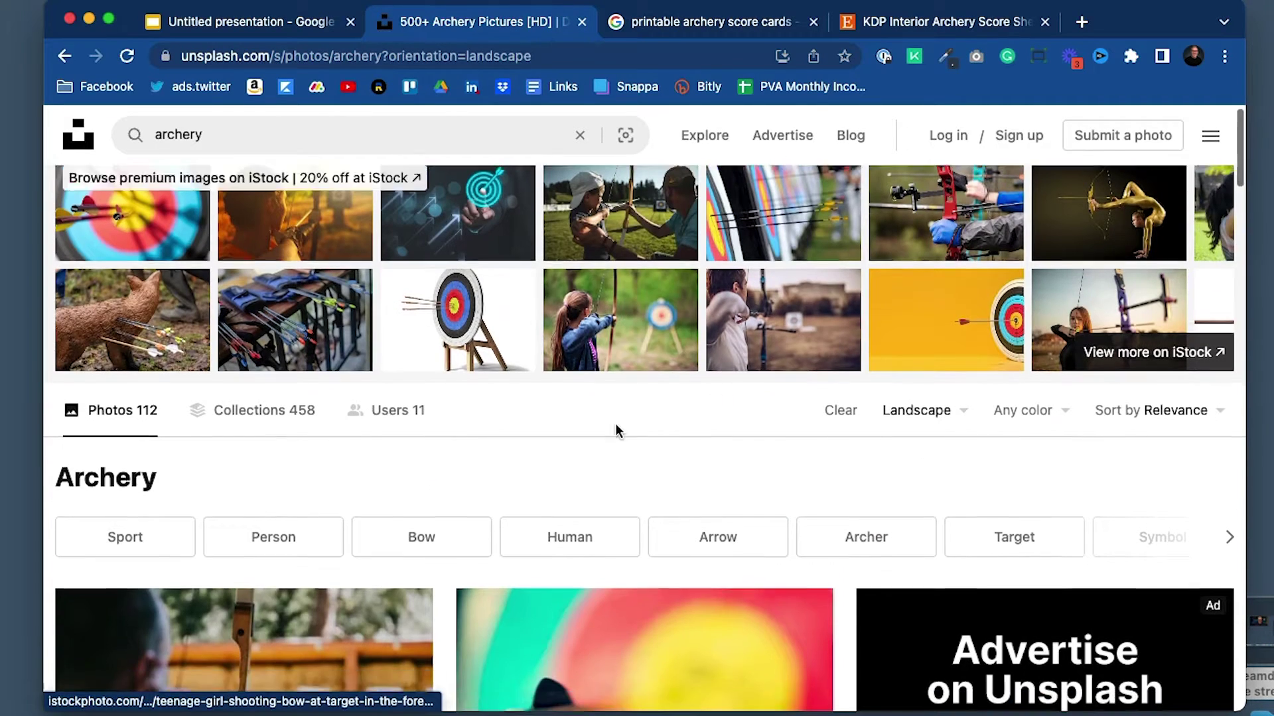
Find the landscape photo of colourful arrows with targets behind them, download it for free and close its preview
{"action": "scroll", "coordinate": [615, 427], "scroll_direction": "down", "scroll_amount": 15}
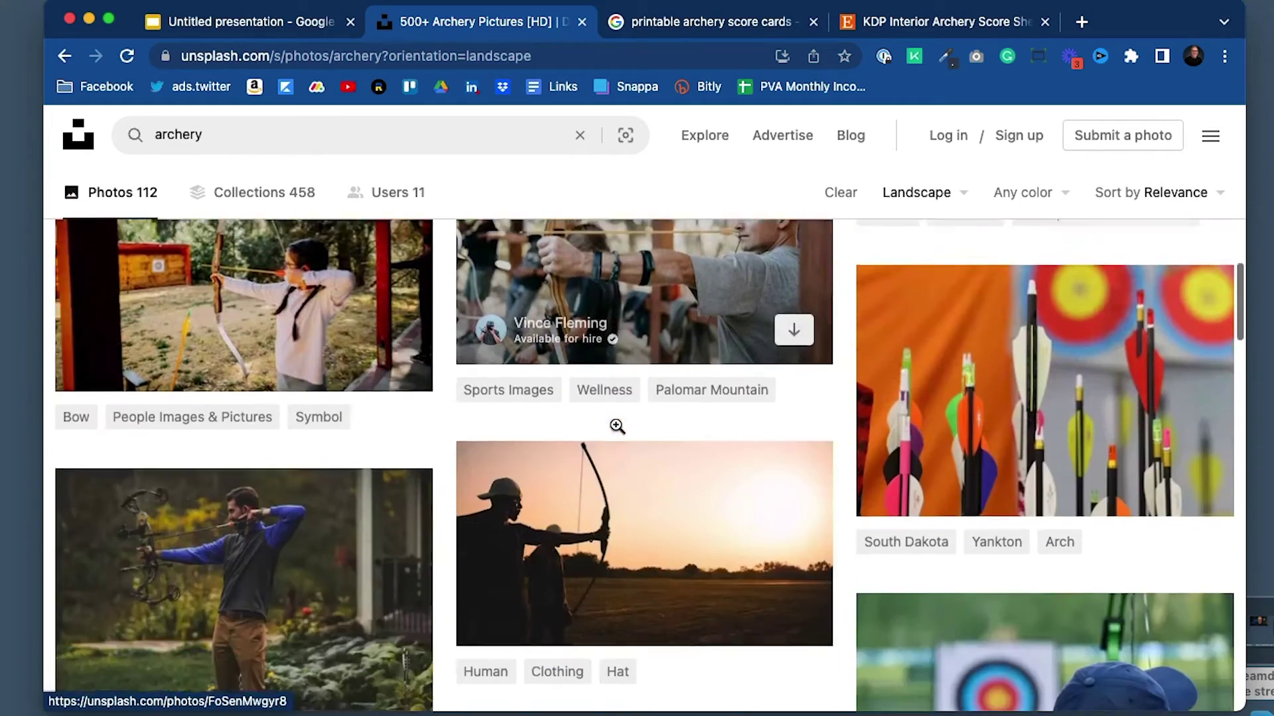
{"action": "scroll", "coordinate": [616, 425], "scroll_direction": "down", "scroll_amount": 1}
{"action": "scroll", "coordinate": [614, 427], "scroll_direction": "up", "scroll_amount": 1}
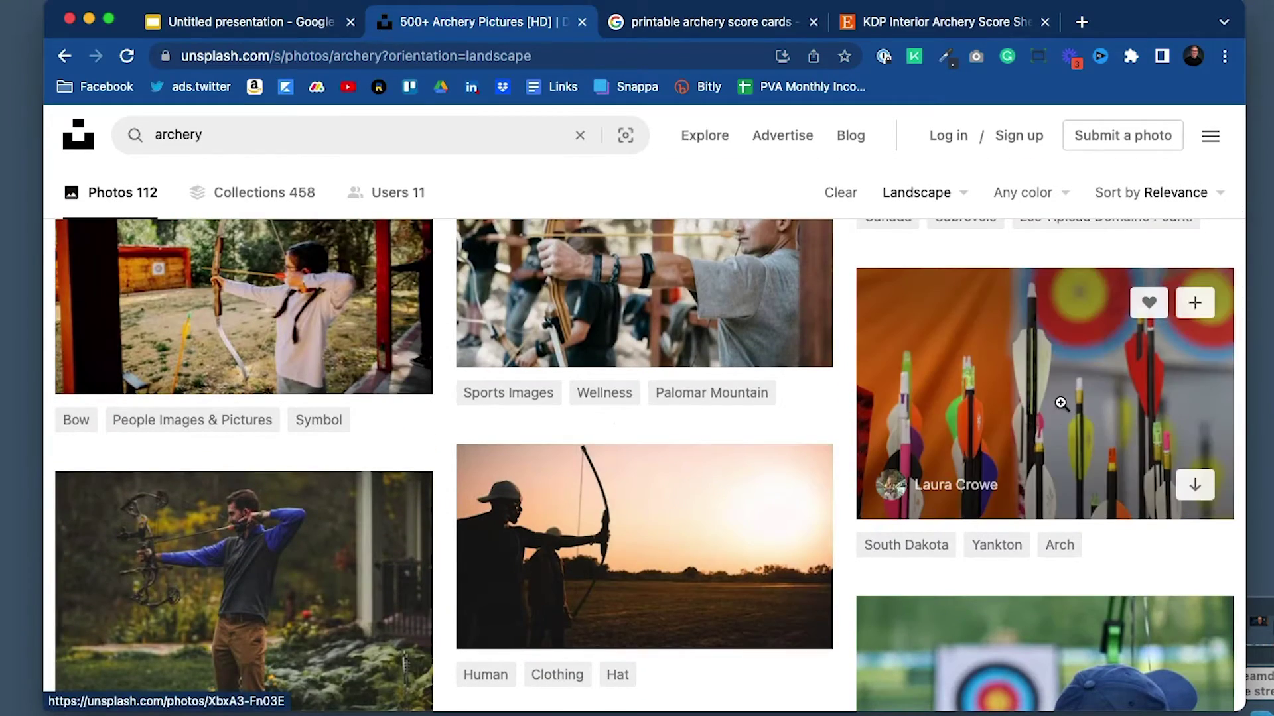
{"action": "left_click", "coordinate": [1060, 393]}
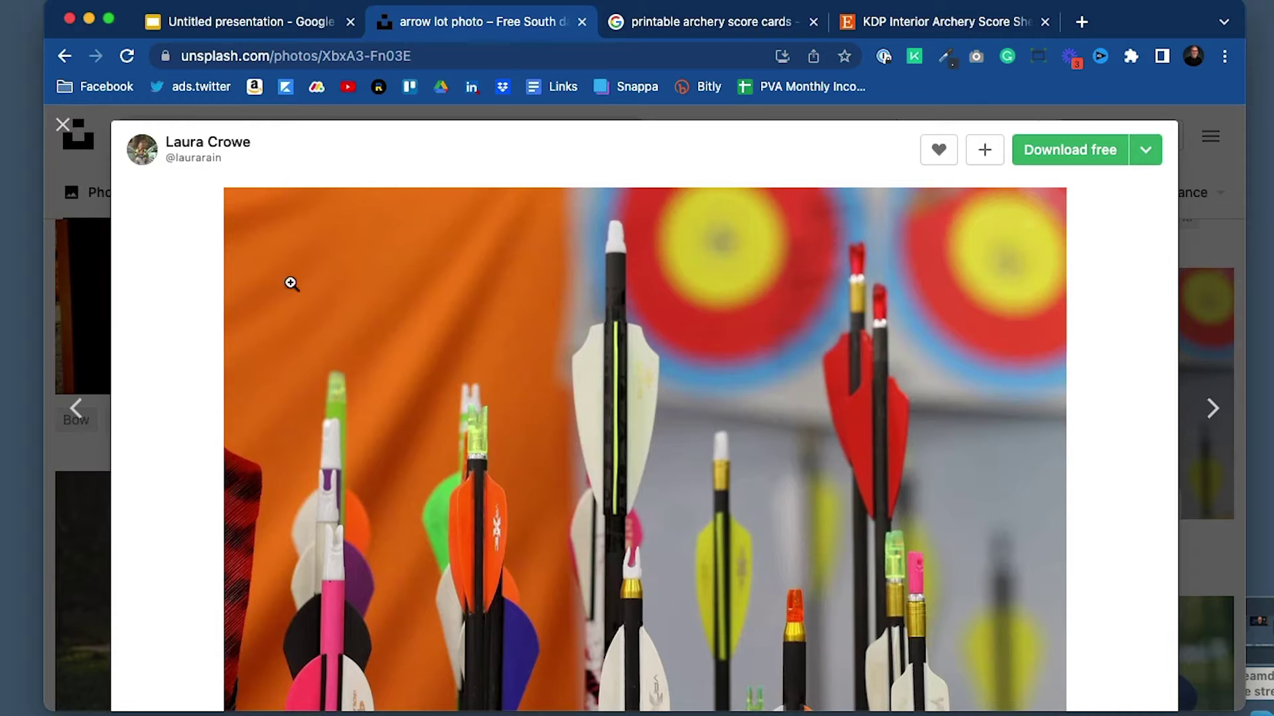
{"action": "left_click", "coordinate": [1069, 152]}
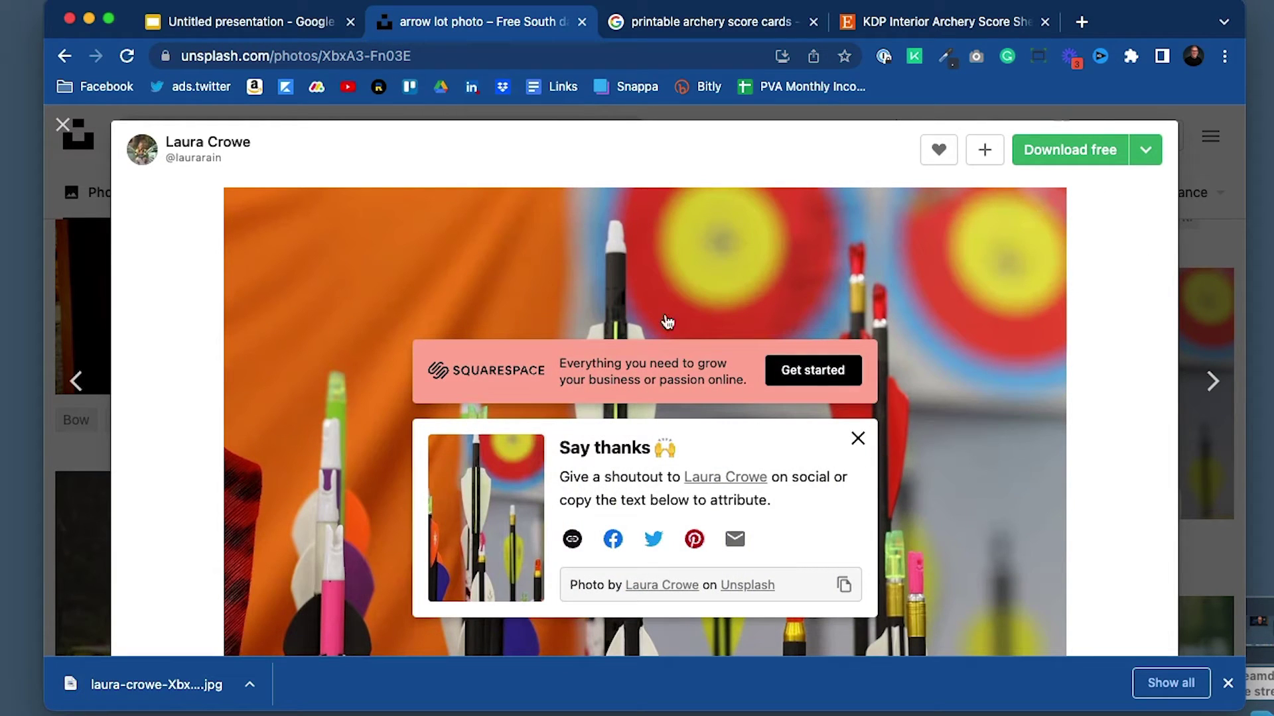
{"action": "left_click", "coordinate": [61, 126]}
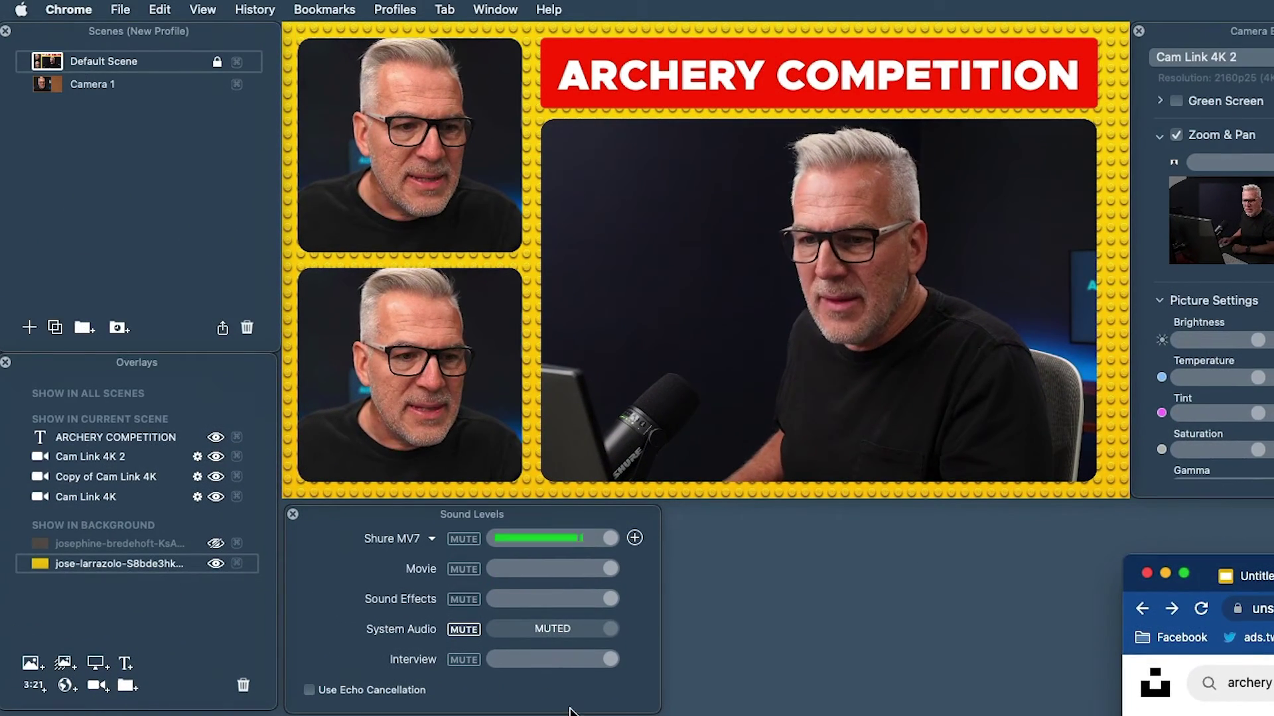
Add the downloaded arrows photo to Ecamm Live's background overlays for the Default Scene, and switch to the Camera 1 scene
{"action": "left_click_drag", "start_coordinate": [1127, 703], "coordinate": [108, 582]}
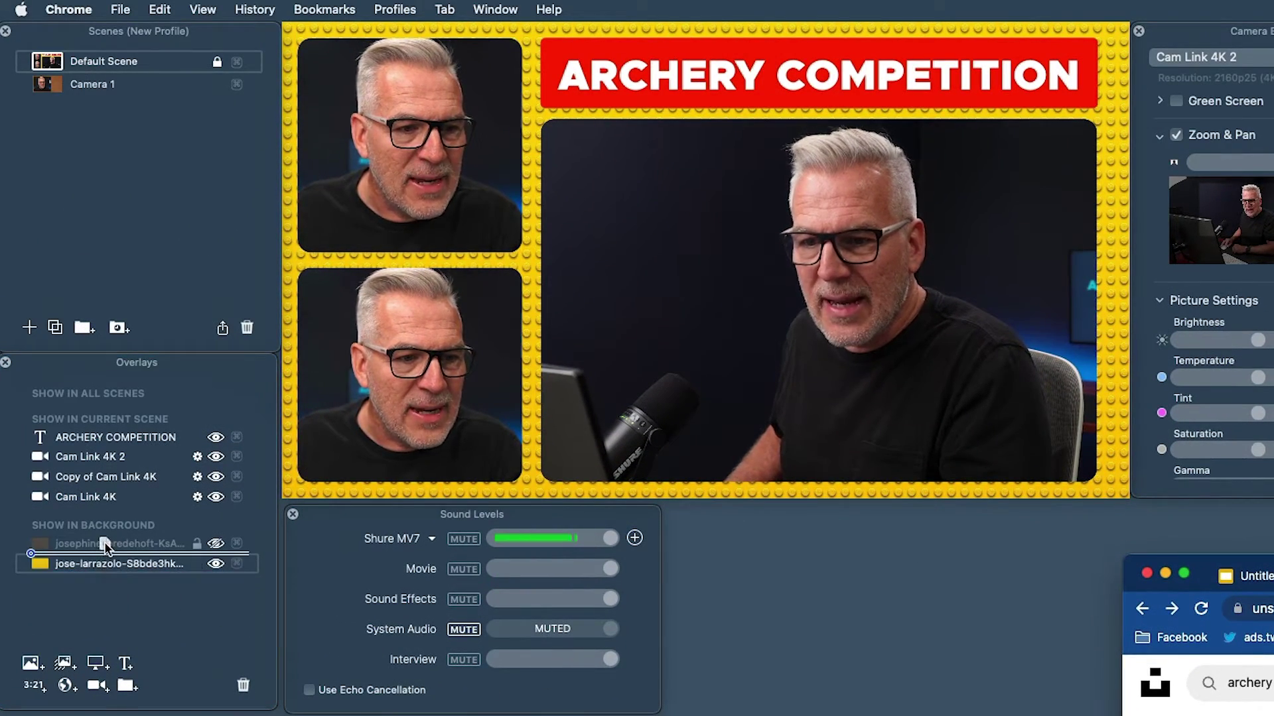
{"action": "left_click_drag", "start_coordinate": [106, 544], "coordinate": [106, 544]}
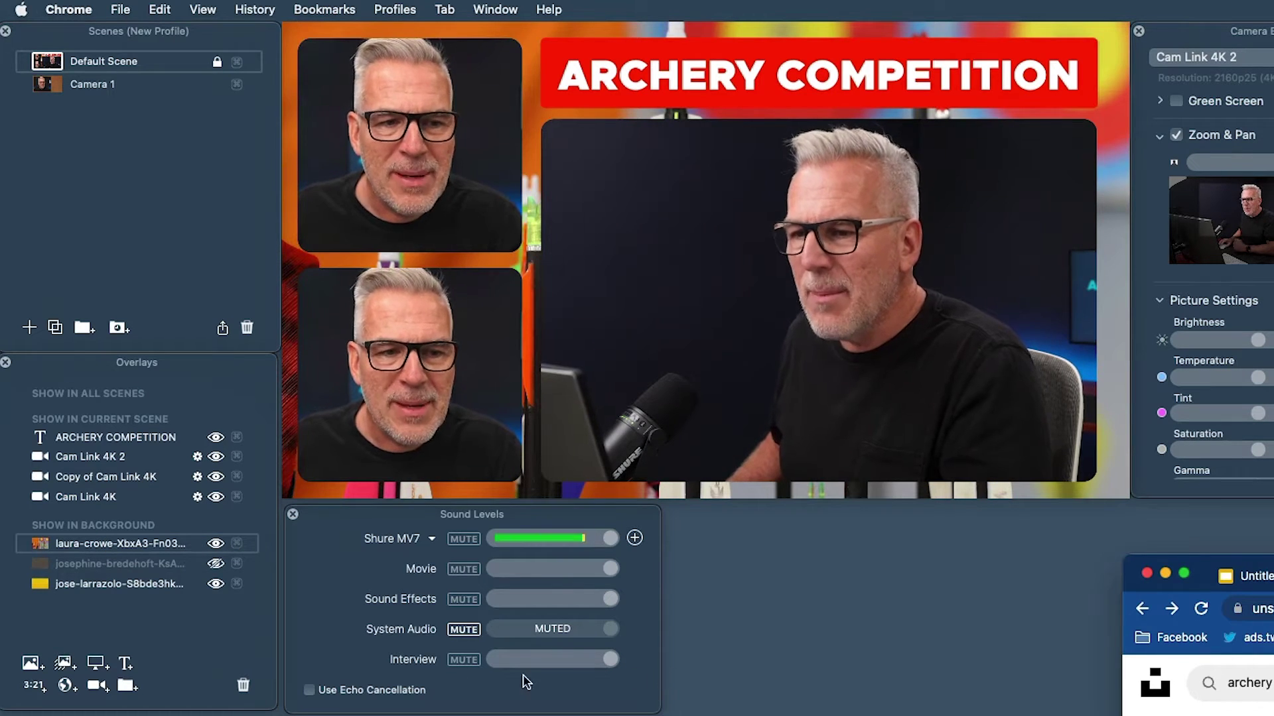
{"action": "left_click", "coordinate": [48, 85]}
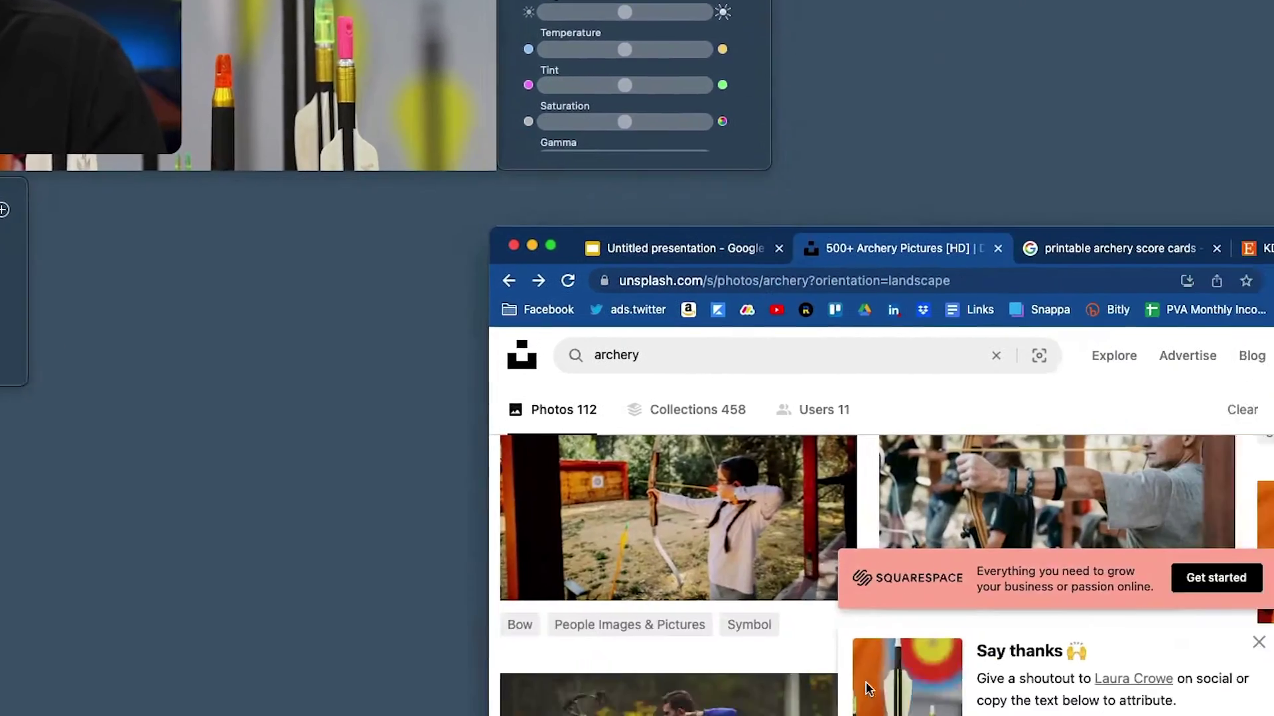
Switch back to Unsplash, browse more archery photos, and search for "texture" to examine possible landscape backgrounds
{"action": "scroll", "coordinate": [743, 715], "scroll_direction": "down", "scroll_amount": 5}
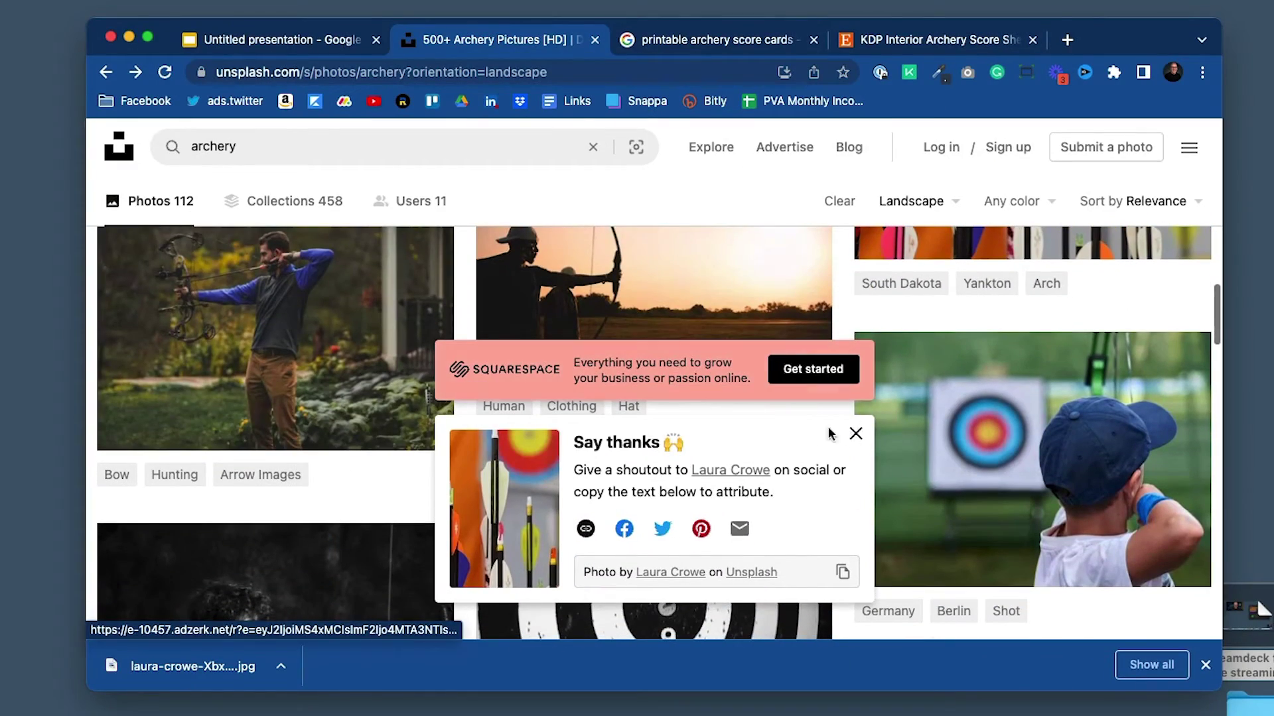
{"action": "scroll", "coordinate": [682, 519], "scroll_direction": "down", "scroll_amount": 10}
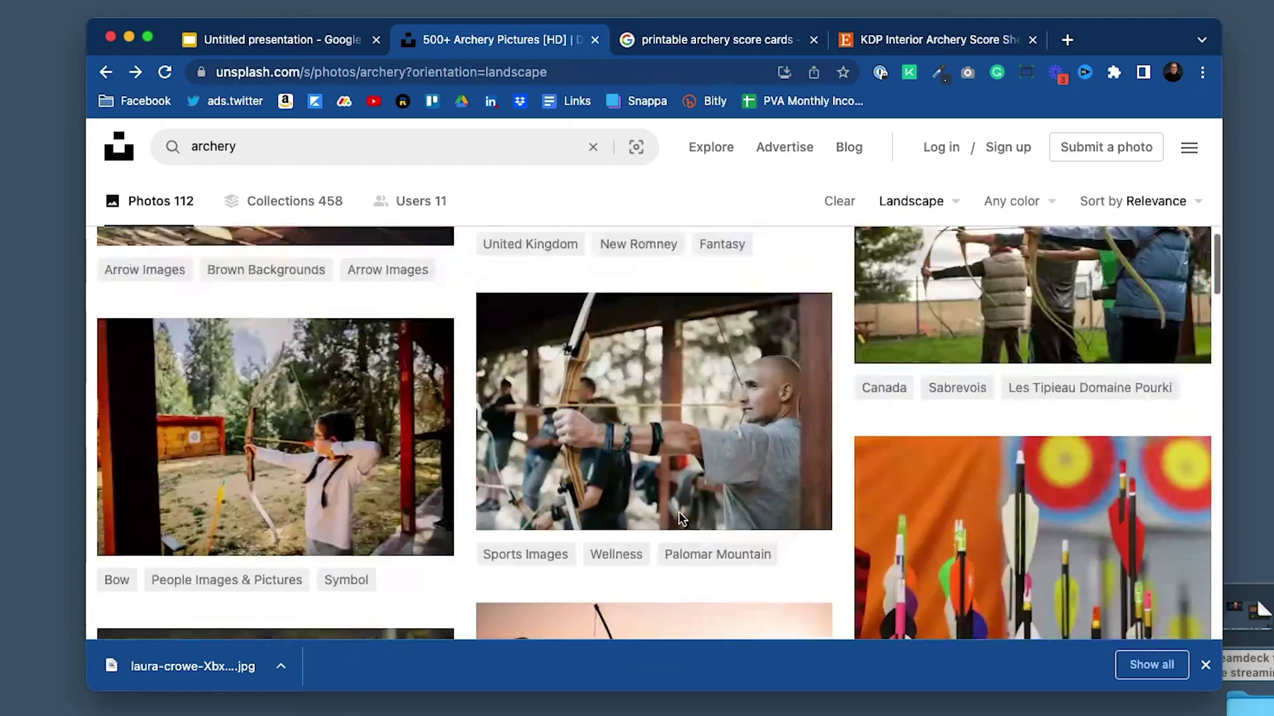
{"action": "scroll", "coordinate": [681, 519], "scroll_direction": "up", "scroll_amount": 15}
{"action": "left_click_drag", "start_coordinate": [301, 139], "coordinate": [163, 139]}
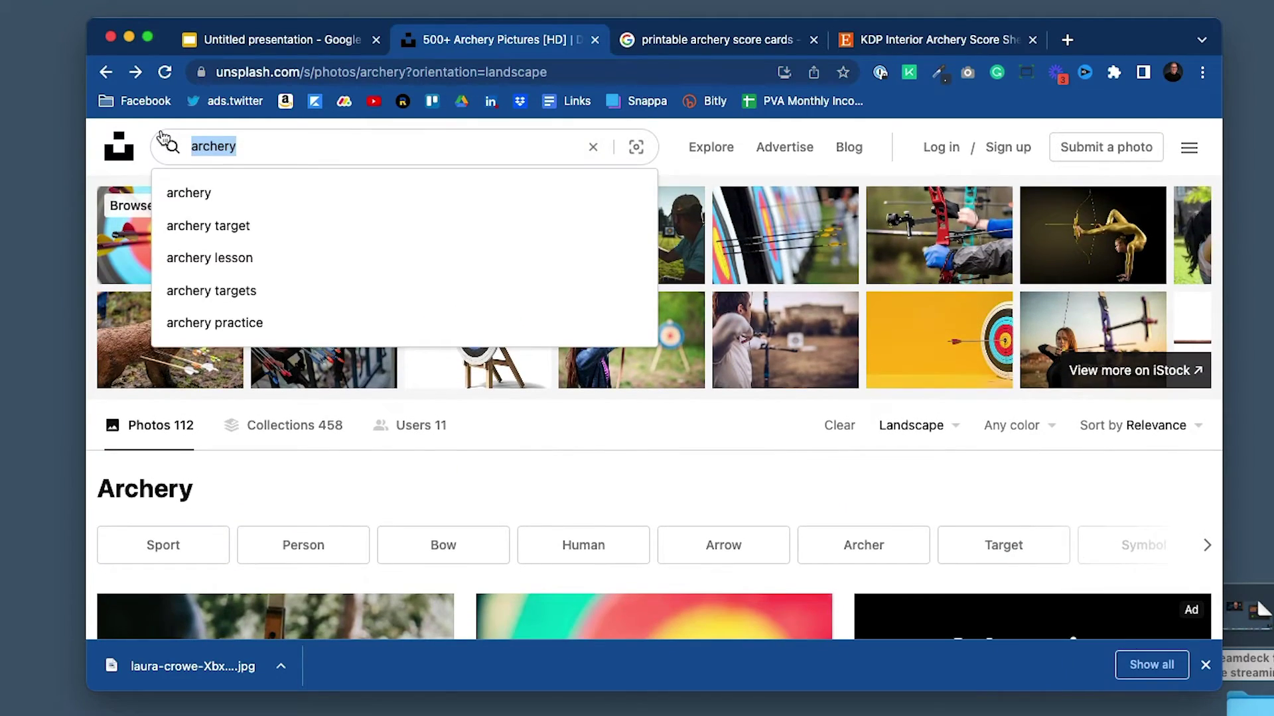
{"action": "type", "text": "texture"}
{"action": "key", "text": "Return"}
{"action": "scroll", "coordinate": [604, 449], "scroll_direction": "down", "scroll_amount": 10}
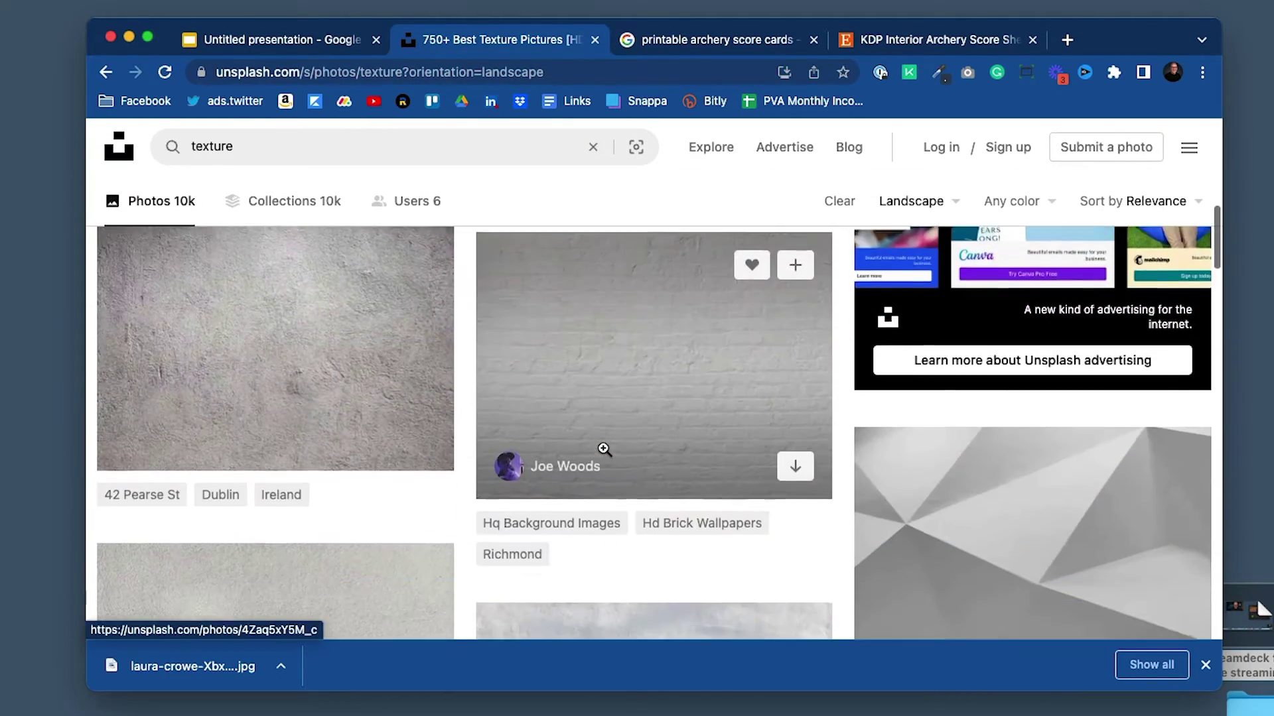
{"action": "scroll", "coordinate": [603, 449], "scroll_direction": "down", "scroll_amount": 5}
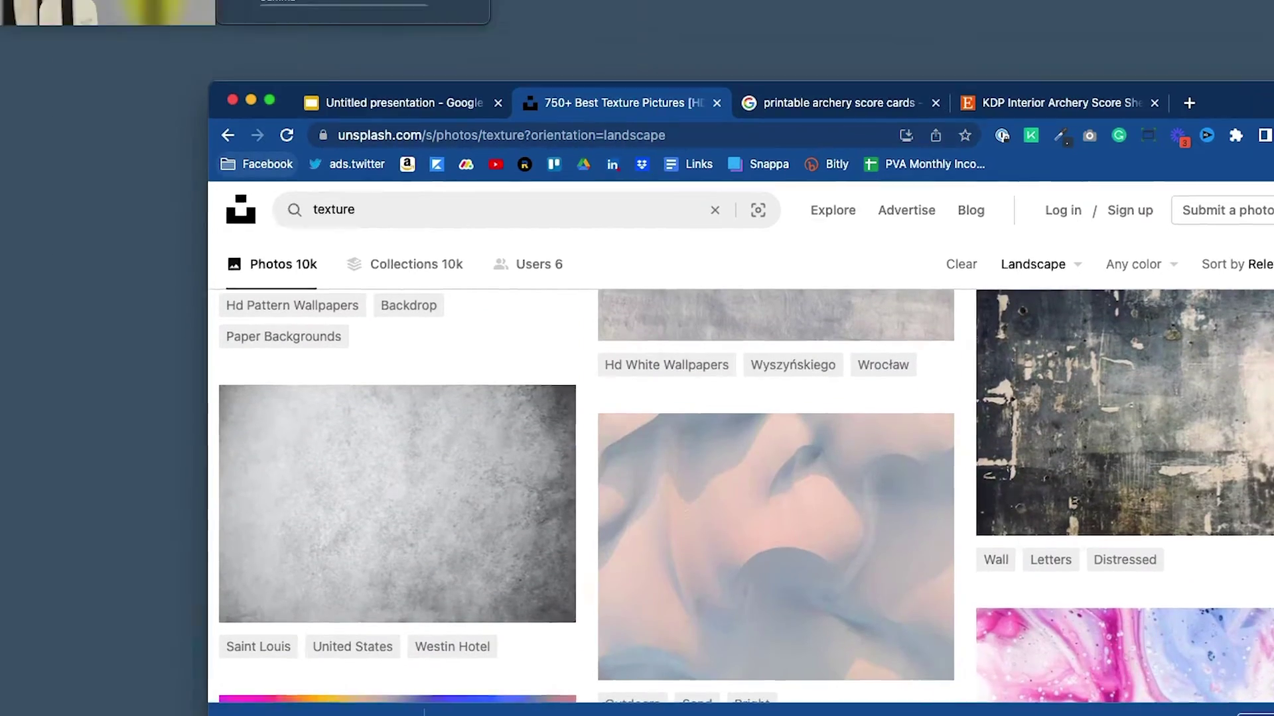
Toggle the visibility of the brown cork and yellow images in the background overlays
{"action": "left_click", "coordinate": [216, 564]}
{"action": "left_click", "coordinate": [216, 584]}
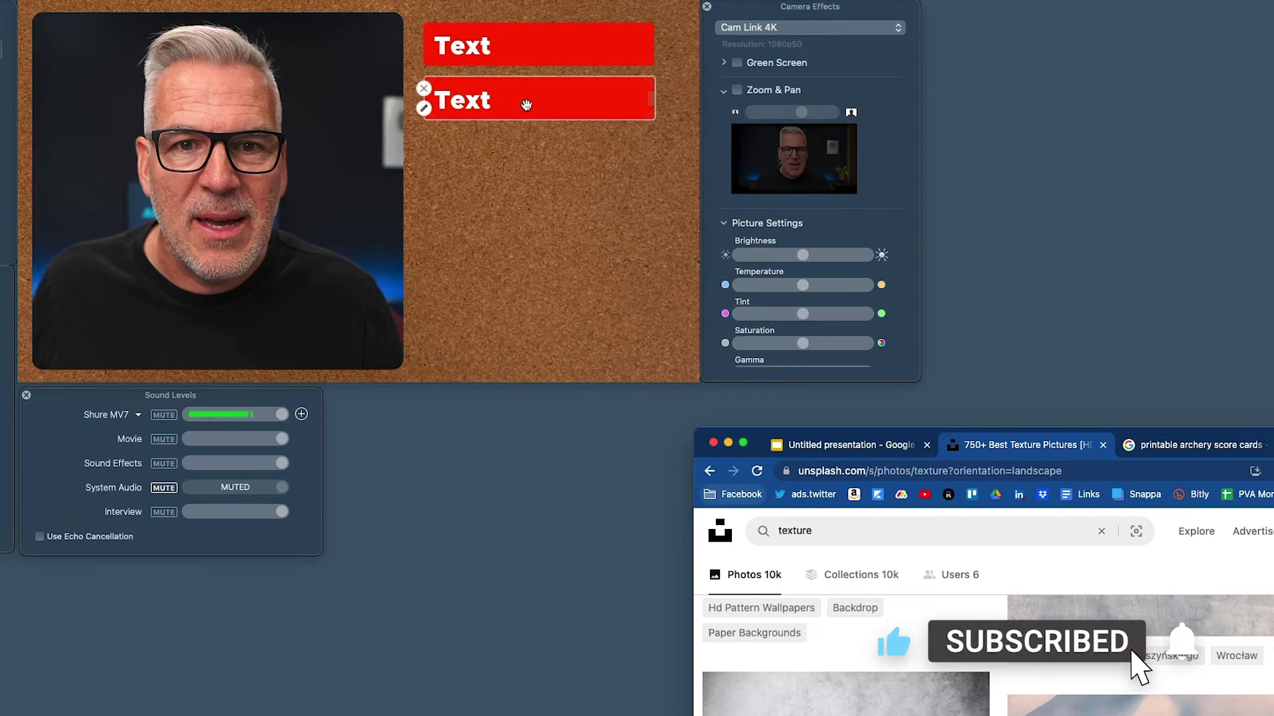
Duplicate the red text bar downwards, and change the topmost one to "End 1. 7,7,9,9,5,5", widened to fit on one line
{"action": "left_click_drag", "start_coordinate": [526, 105], "coordinate": [531, 206]}
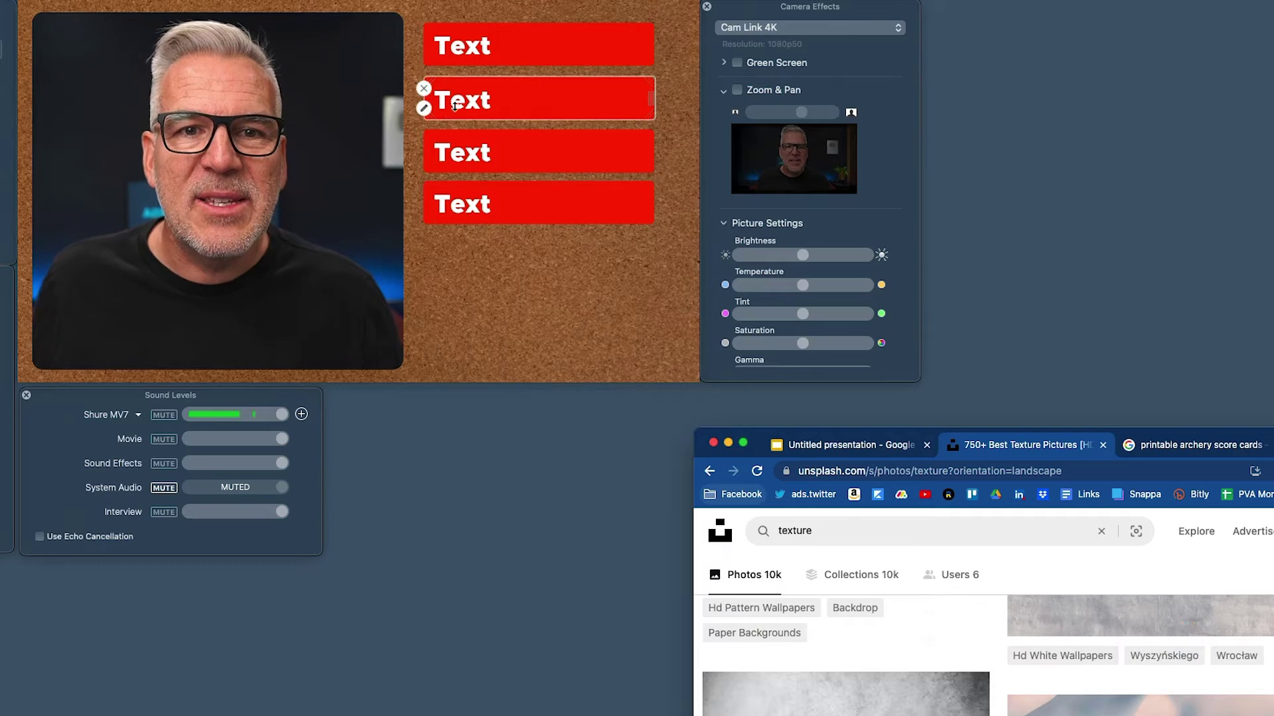
{"action": "double_click", "coordinate": [458, 45]}
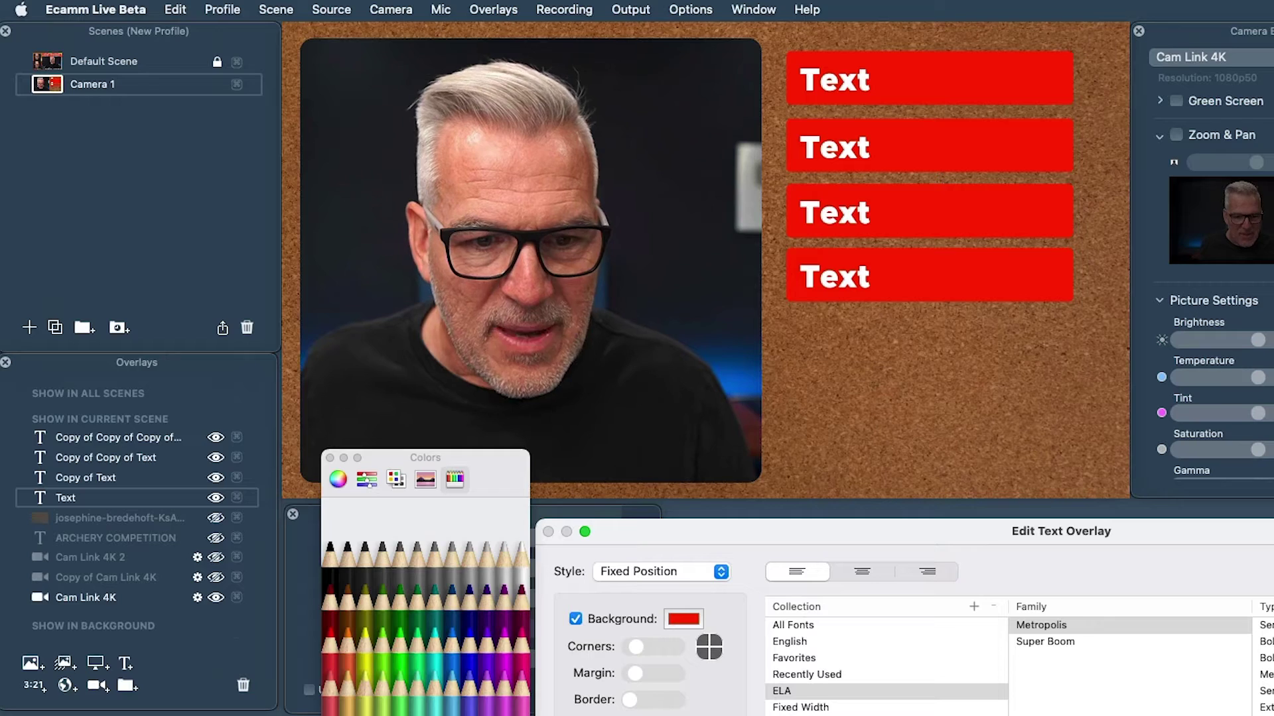
{"action": "type", "text": "End 1.     7,7,9,9,5,5"}
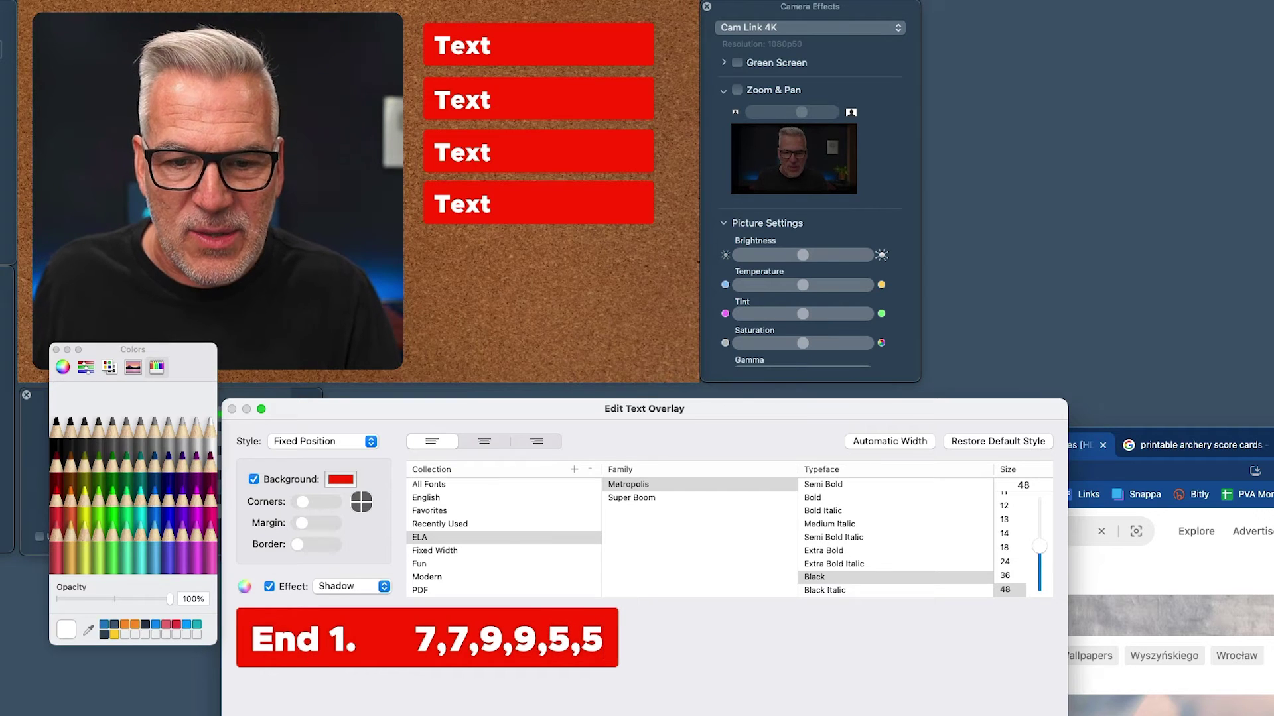
{"action": "key", "text": "super+w"}
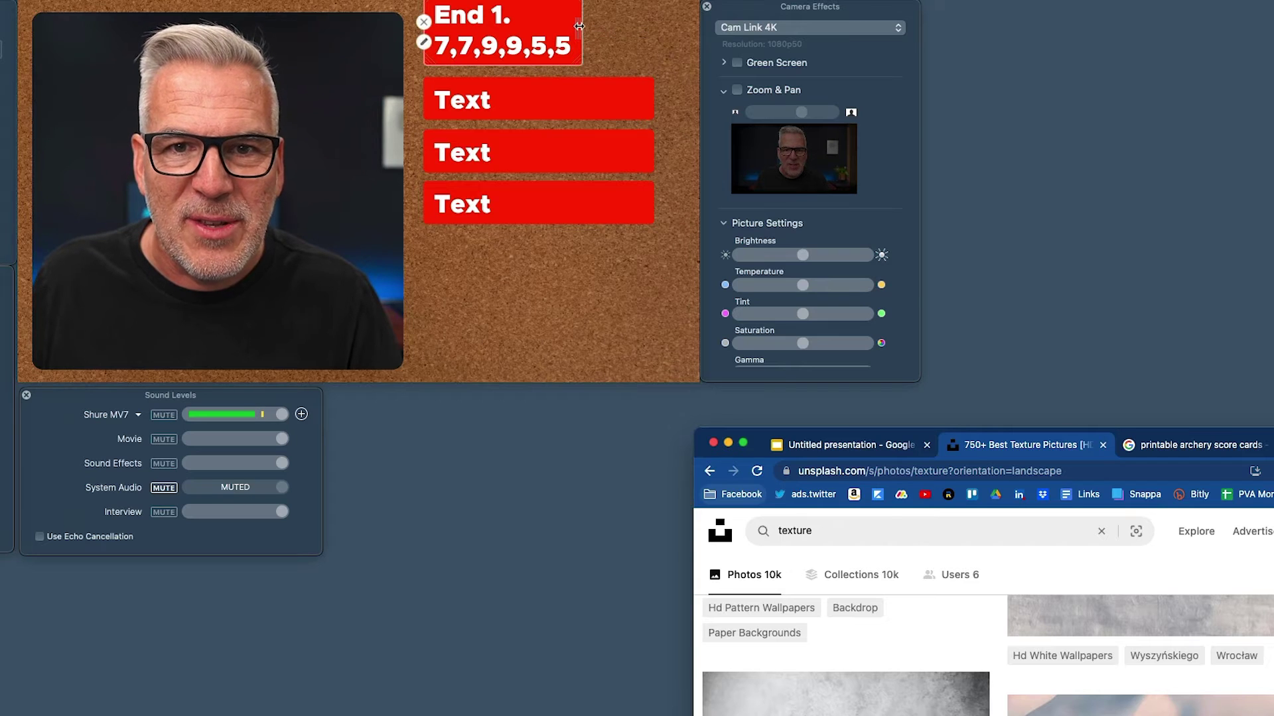
{"action": "left_click_drag", "start_coordinate": [584, 64], "coordinate": [684, 47]}
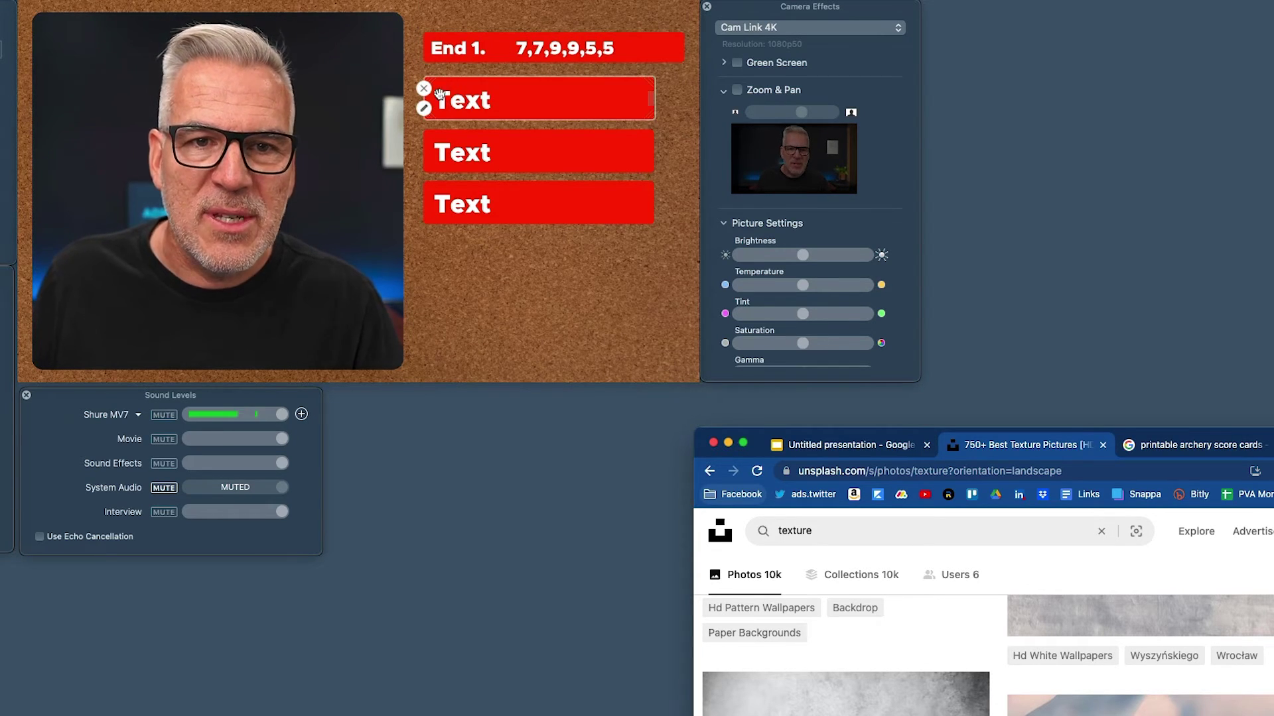
Delete the three placeholder "Text" overlays below the "End 1." score bar
{"action": "left_click", "coordinate": [424, 88]}
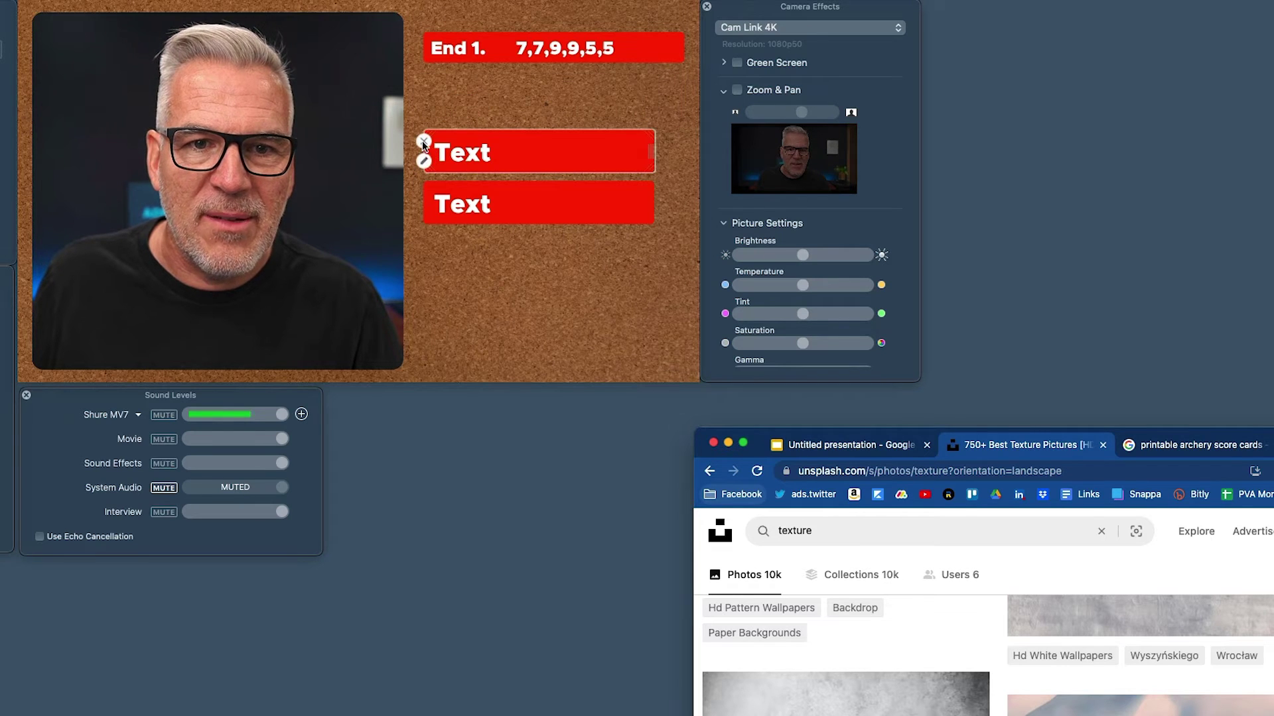
{"action": "left_click", "coordinate": [424, 142]}
{"action": "left_click", "coordinate": [424, 193]}
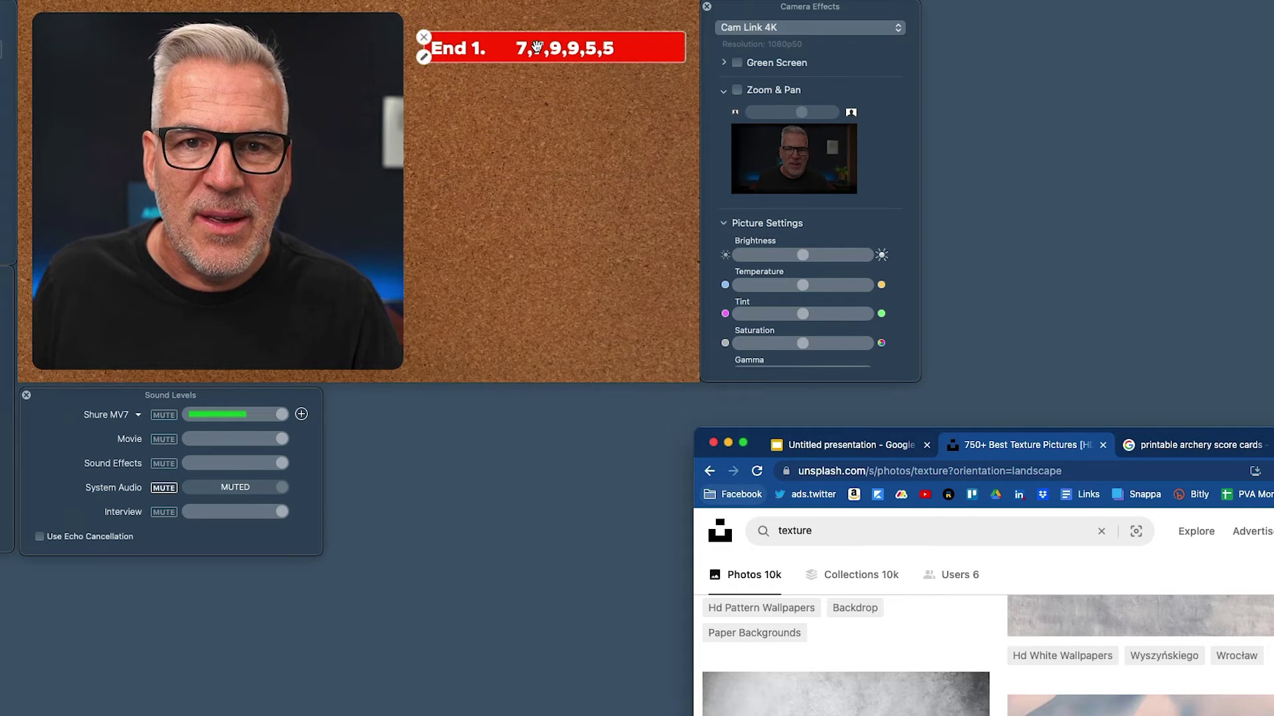
Set the score text size to 36, and narrow the camera overlay so the bar fits beside its upper edge
{"action": "double_click", "coordinate": [539, 50]}
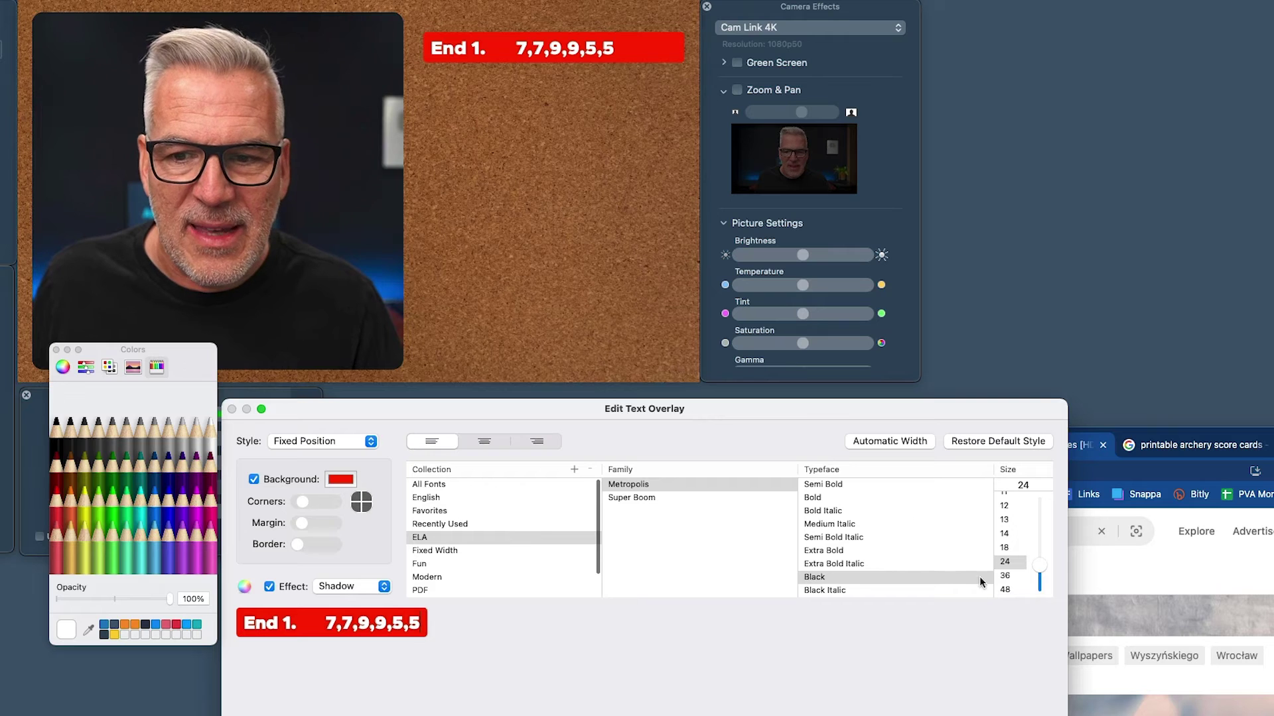
{"action": "left_click", "coordinate": [1004, 576]}
{"action": "left_click_drag", "start_coordinate": [401, 367], "coordinate": [375, 365]}
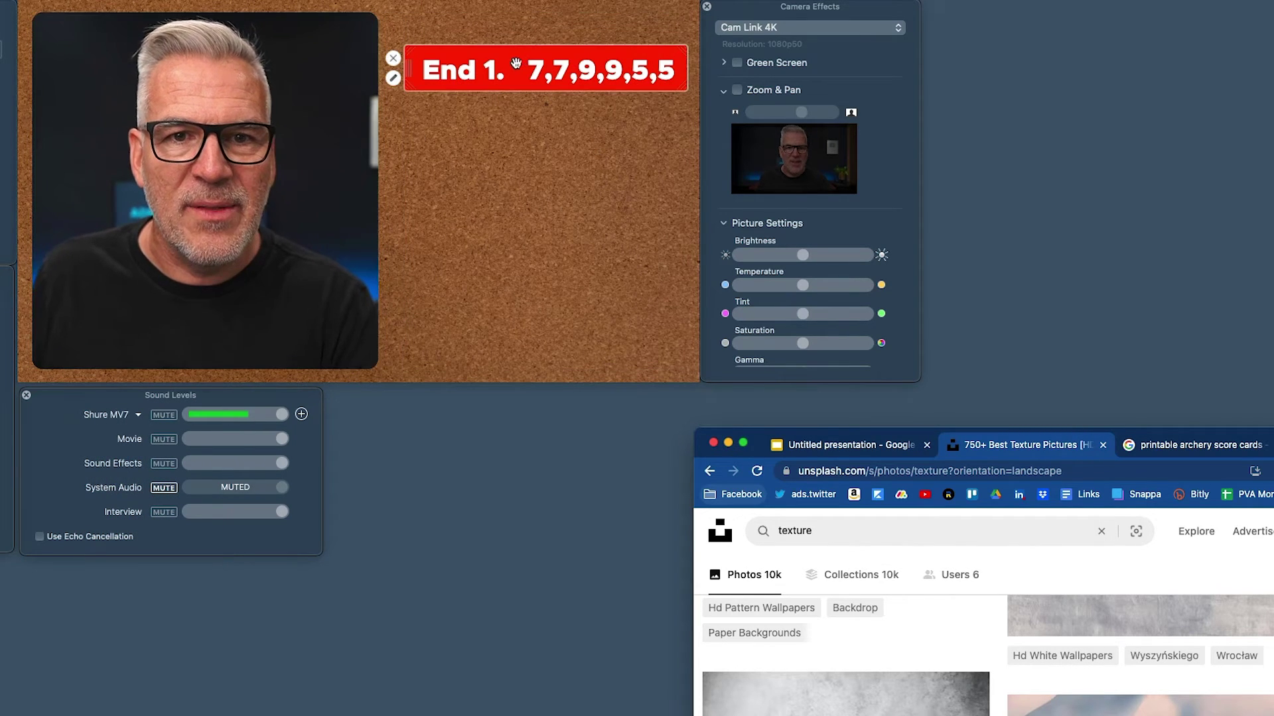
{"action": "left_click_drag", "start_coordinate": [544, 70], "coordinate": [544, 37]}
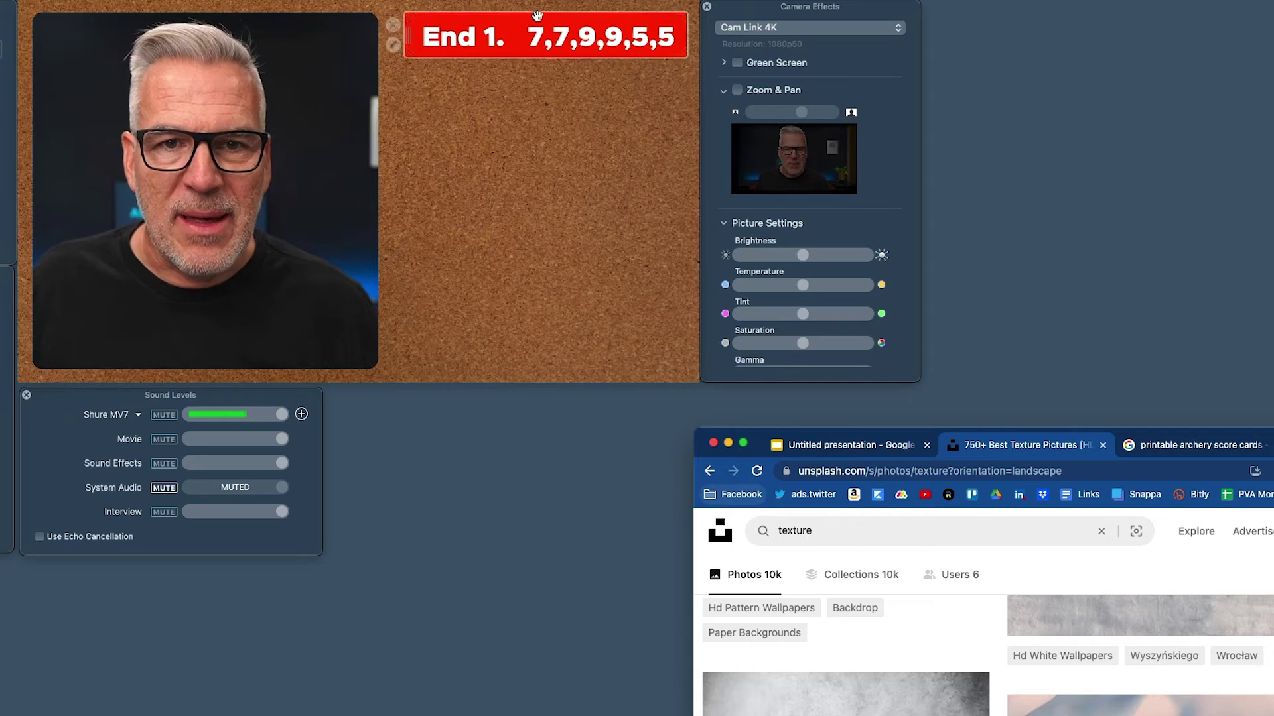
Duplicate the score bar below itself, and reduce the second bar to a left-aligned "End 1." placed beside the camera
{"action": "left_click_drag", "start_coordinate": [513, 29], "coordinate": [519, 147]}
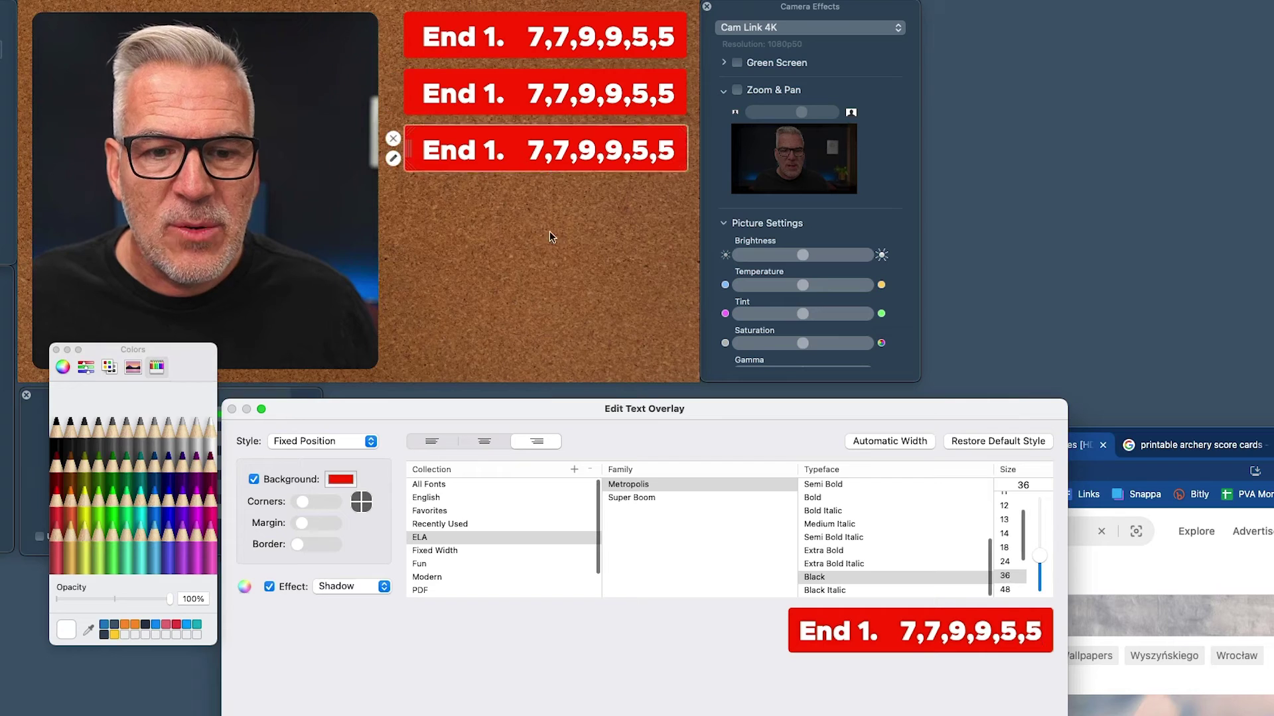
{"action": "double_click", "coordinate": [900, 629]}
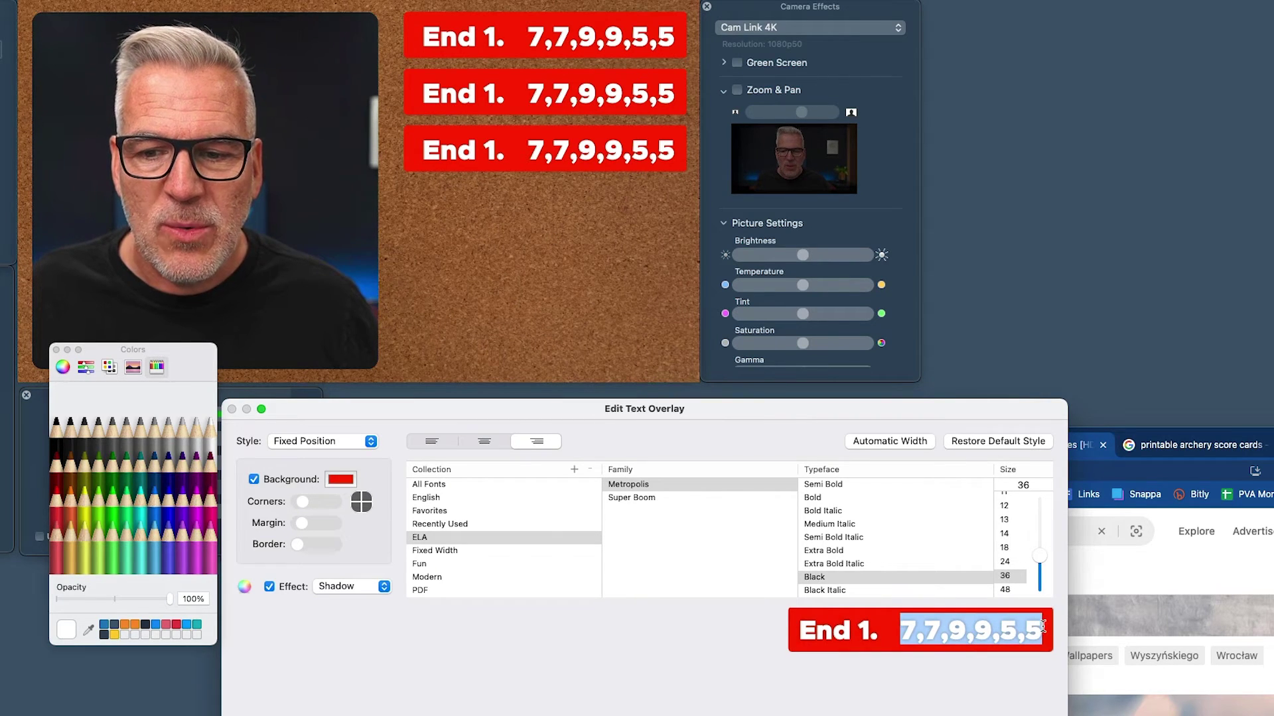
{"action": "key", "text": "BackSpace"}
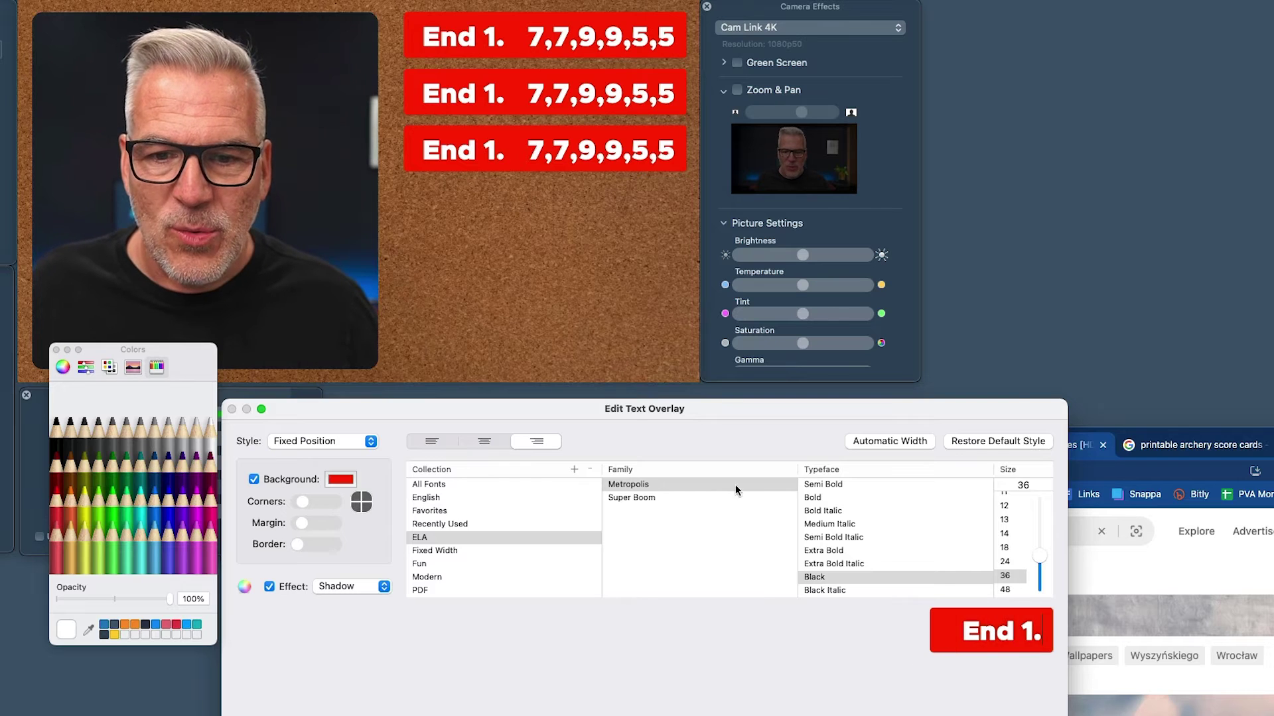
{"action": "left_click", "coordinate": [431, 441]}
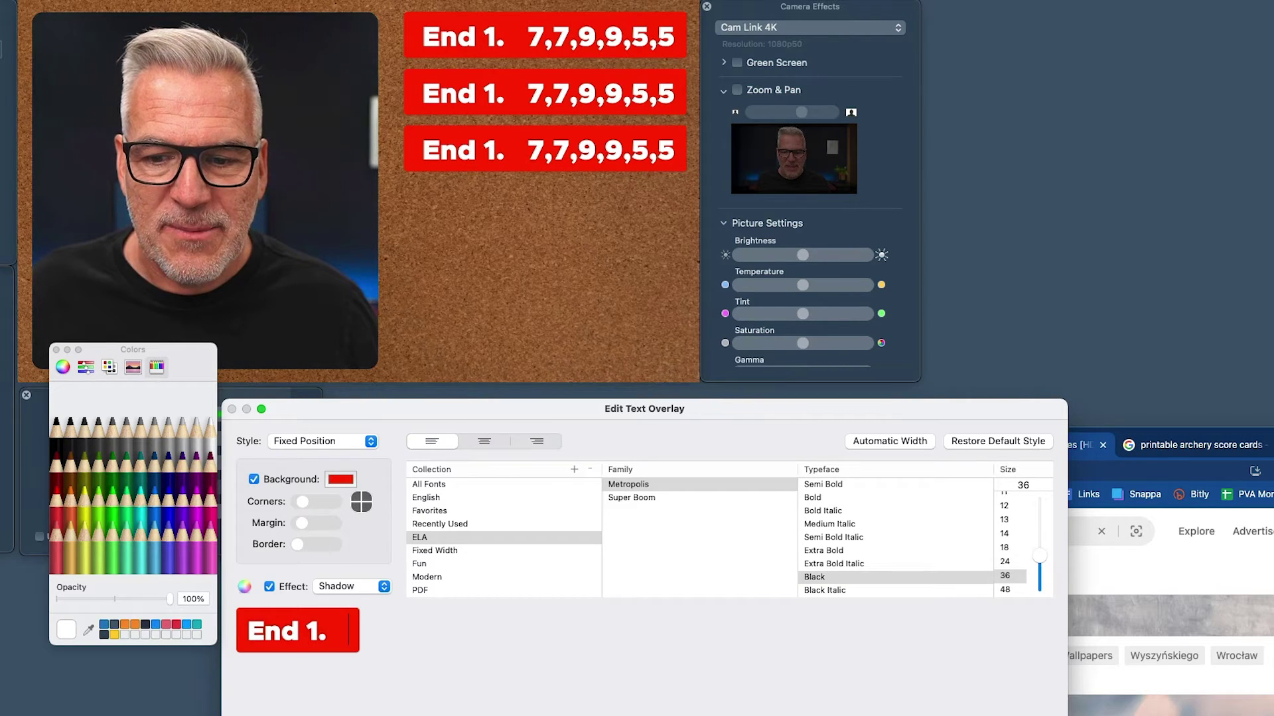
{"action": "key", "text": "Return"}
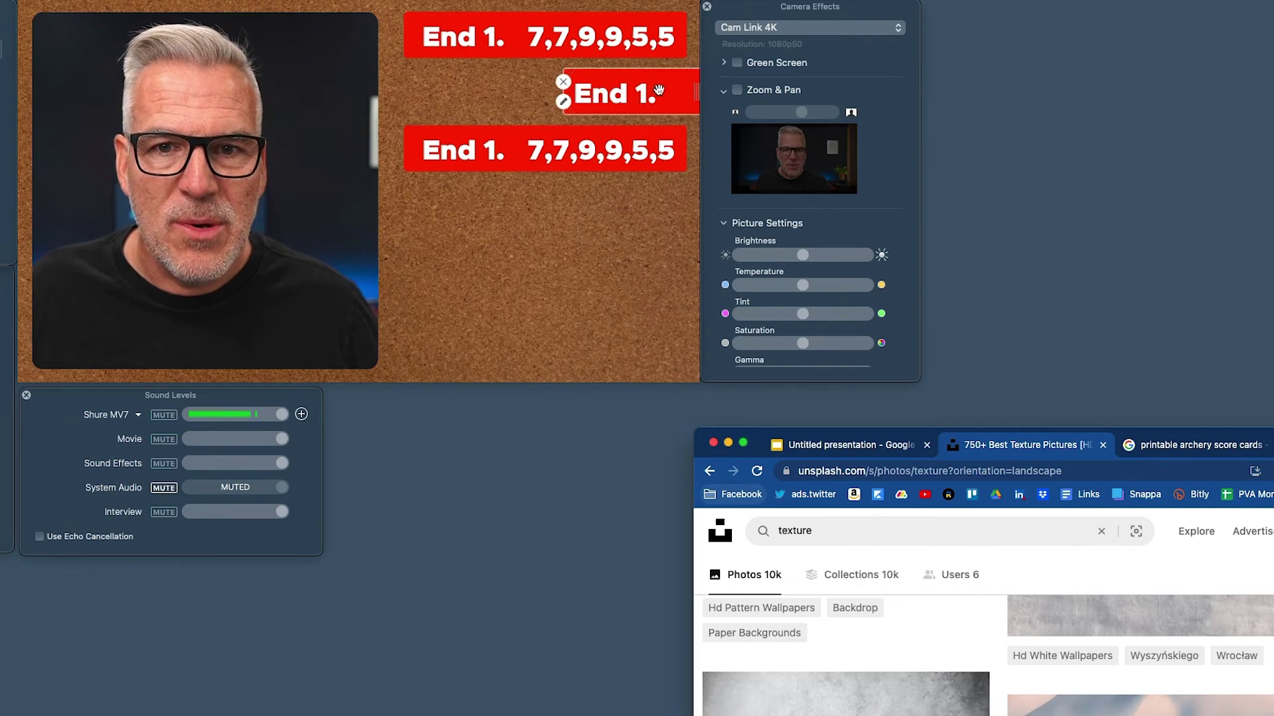
{"action": "left_click_drag", "start_coordinate": [659, 90], "coordinate": [496, 91]}
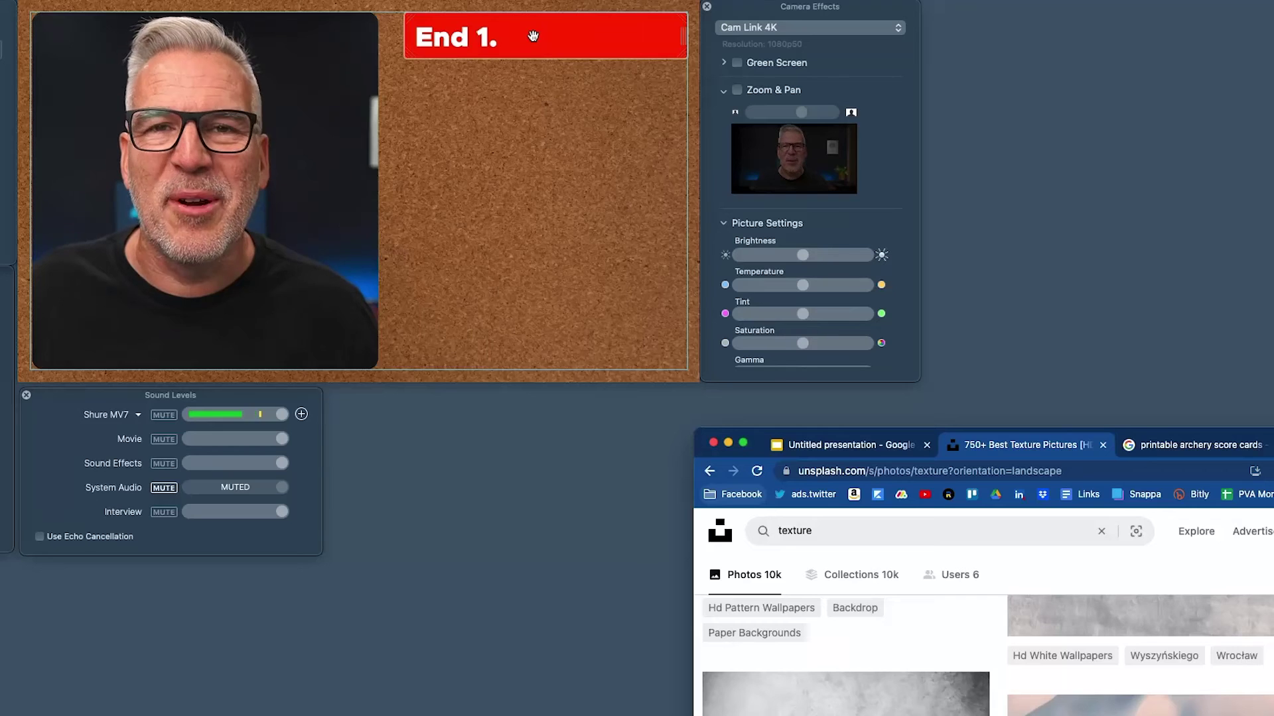
{"action": "mouse_move", "coordinate": [528, 108]}
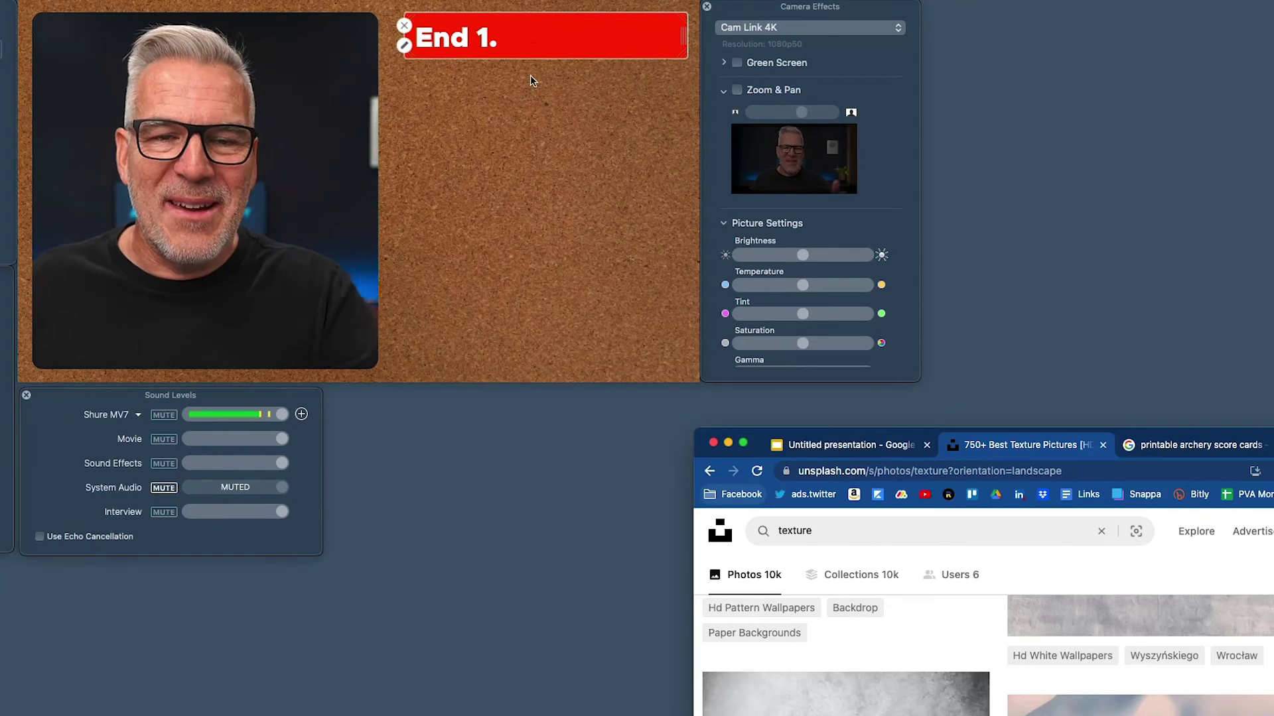